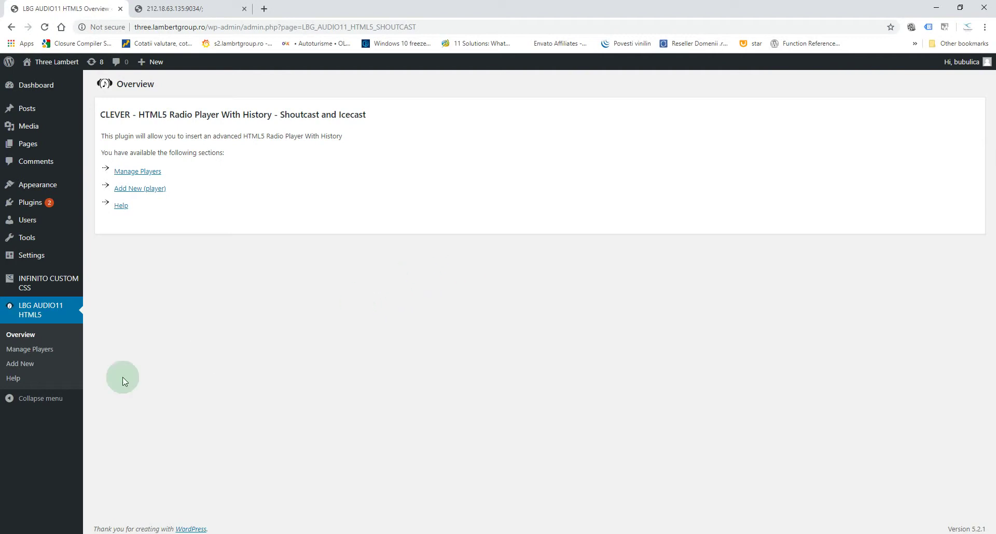
# Open the LBG Audio11 HTML5 Manage Players list showing the Default player and its shortcode.
pyautogui.click(45, 355)
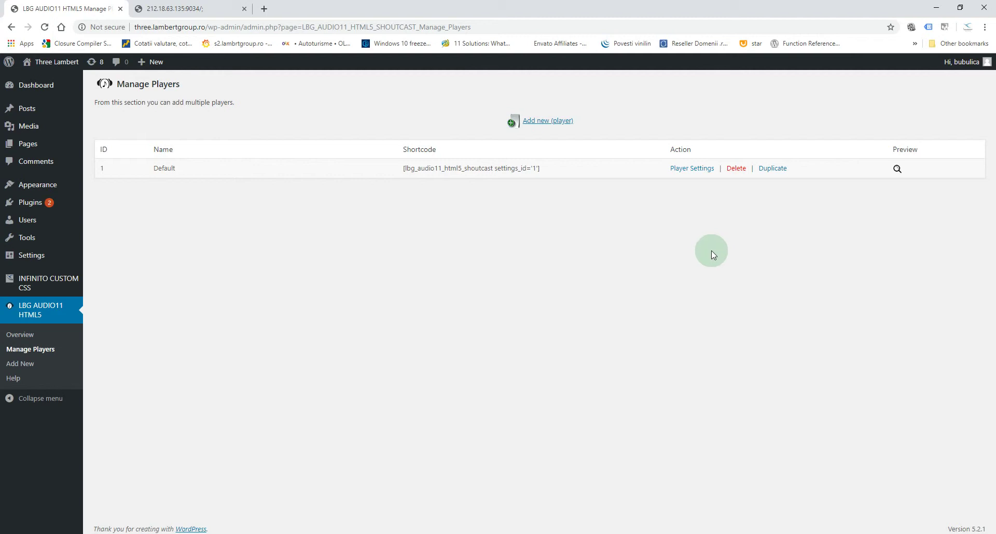
# Open the Default player's settings, expanding History Settings and then General Settings.
pyautogui.click(691, 171)
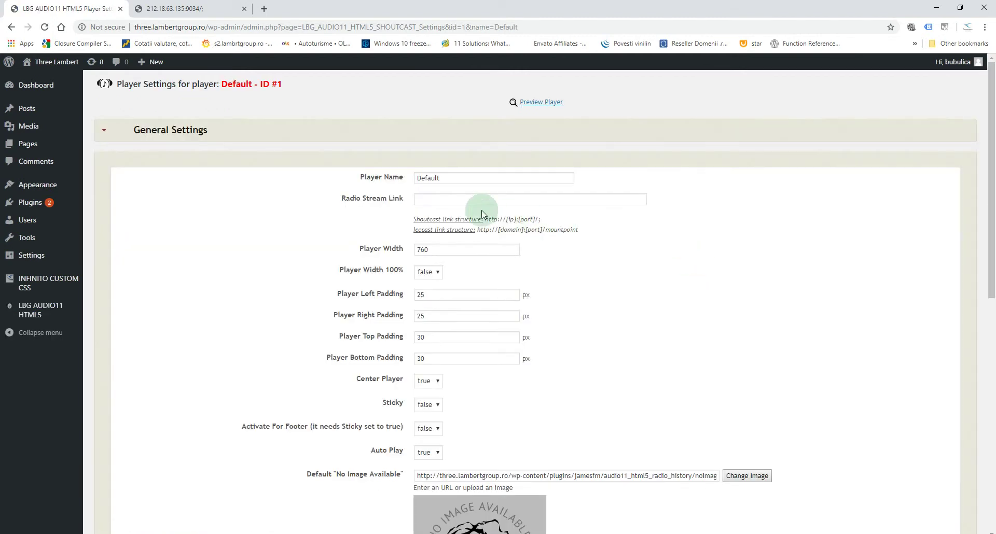
pyautogui.scroll(-2, 576, 259)
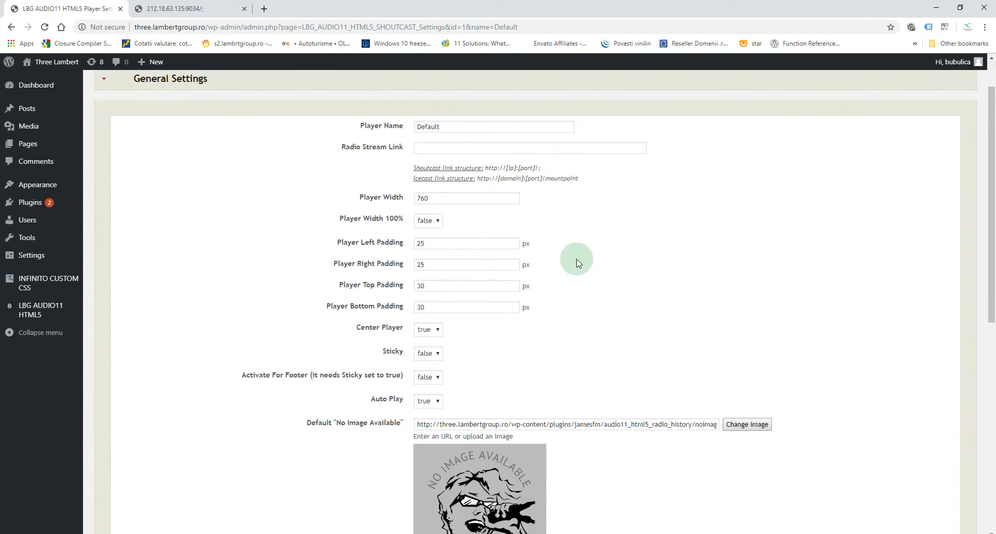
pyautogui.scroll(-2, 578, 262)
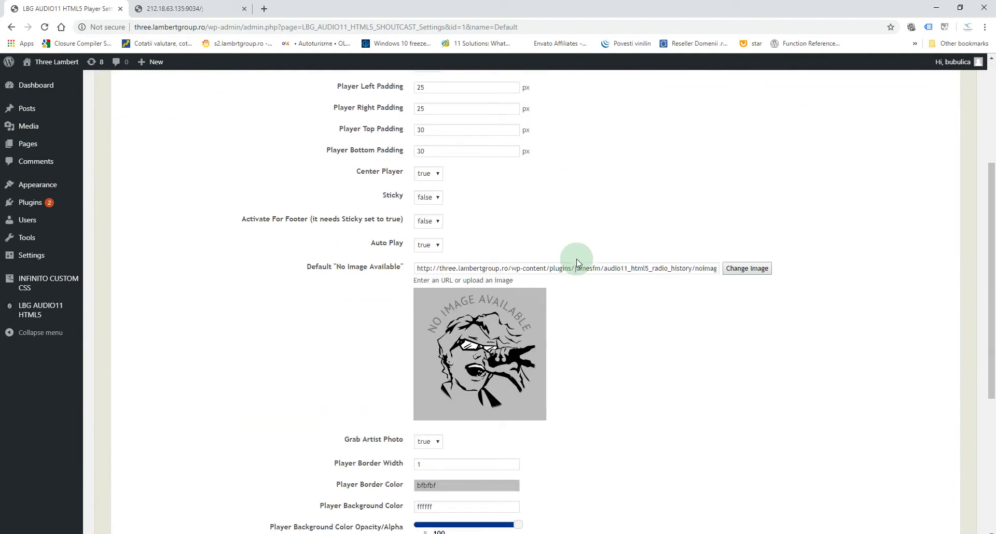
pyautogui.scroll(-2, 577, 262)
pyautogui.scroll(-3, 577, 262)
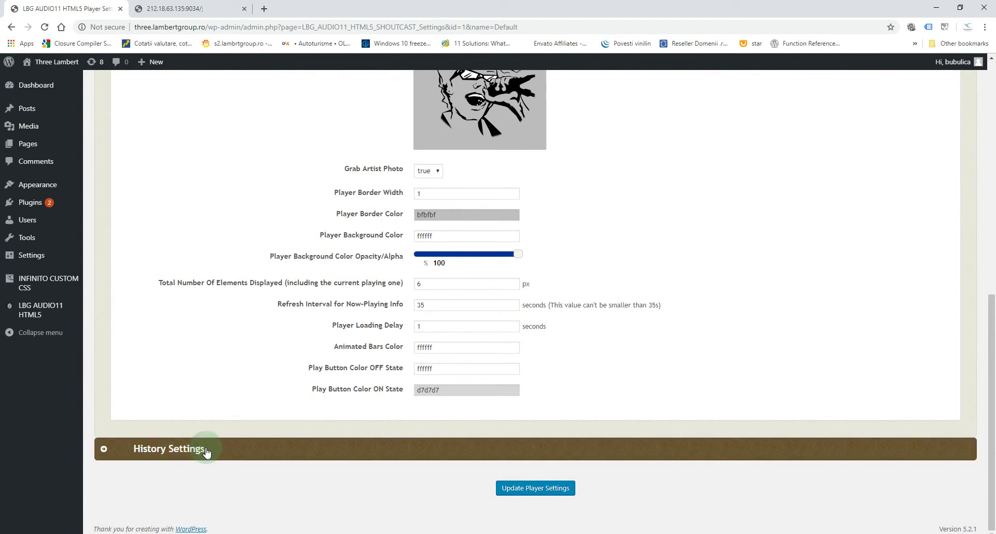
pyautogui.click(179, 454)
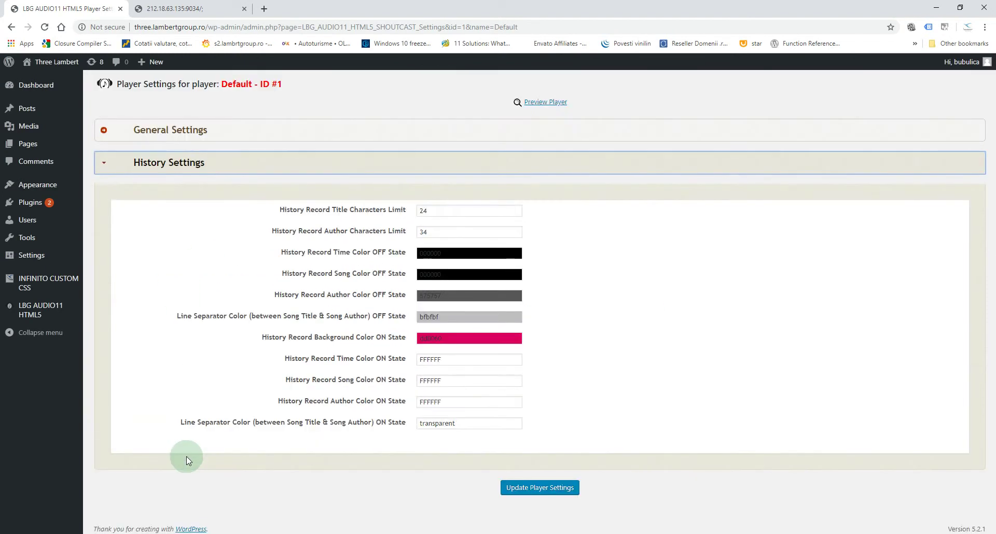
pyautogui.click(150, 130)
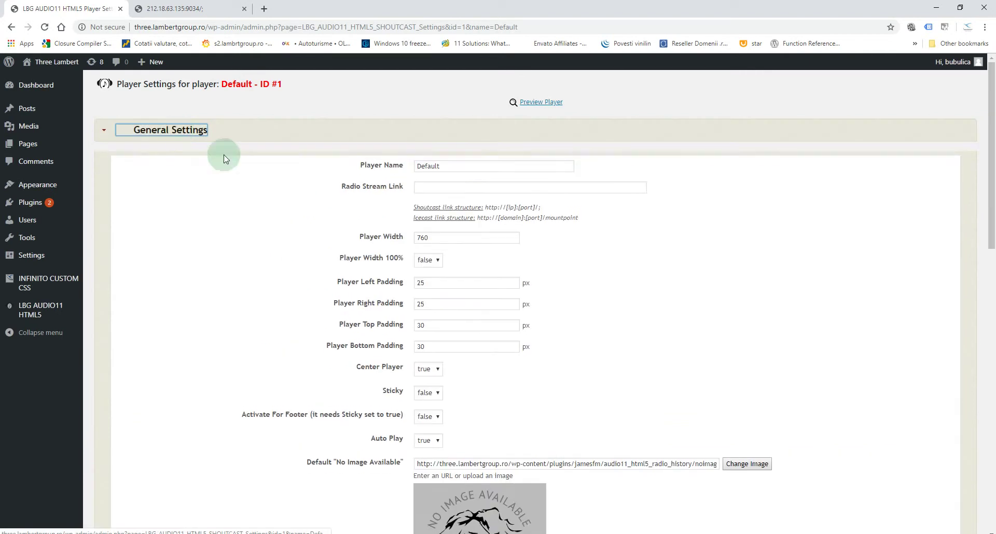
pyautogui.click(435, 199)
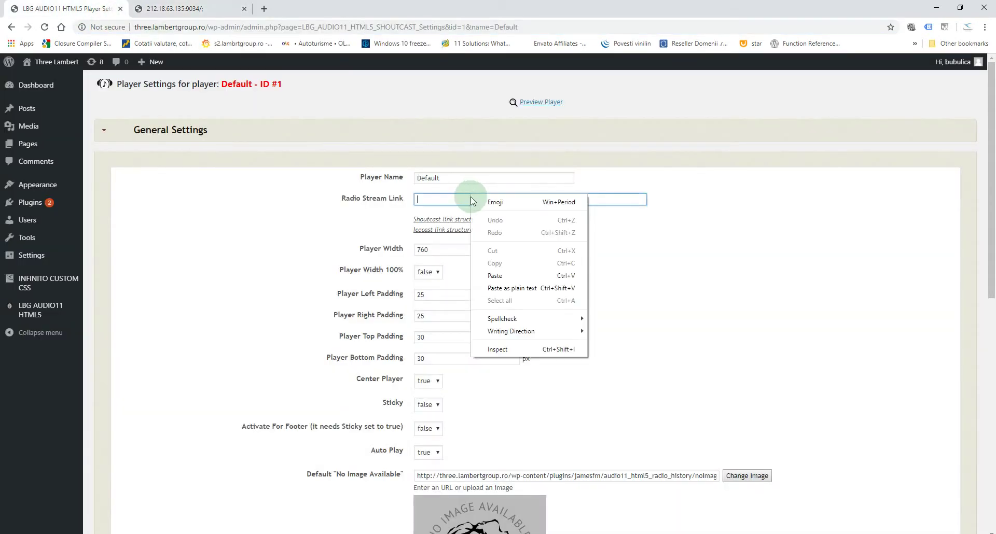
pyautogui.click(500, 269)
pyautogui.moveTo(994, 203); pyautogui.dragTo(991, 434)
pyautogui.click(534, 489)
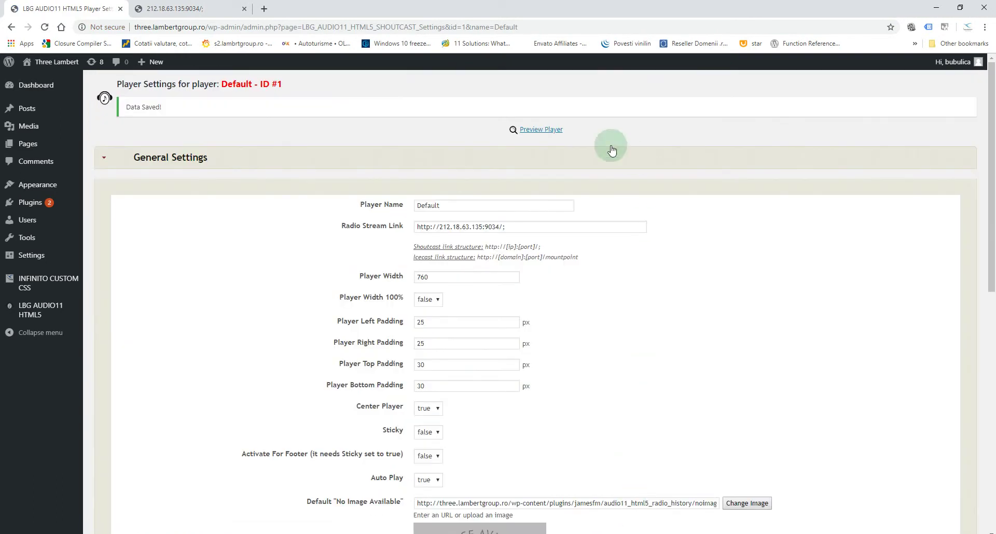
# Preview the Default player streaming Paradise City with recent songs, then close the preview.
pyautogui.click(538, 131)
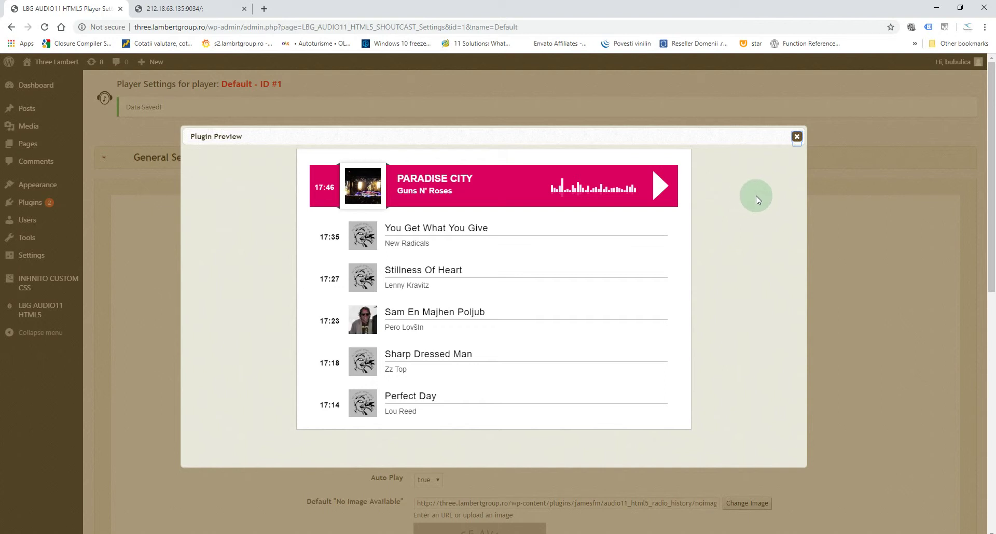
pyautogui.click(798, 137)
pyautogui.moveTo(41, 309)
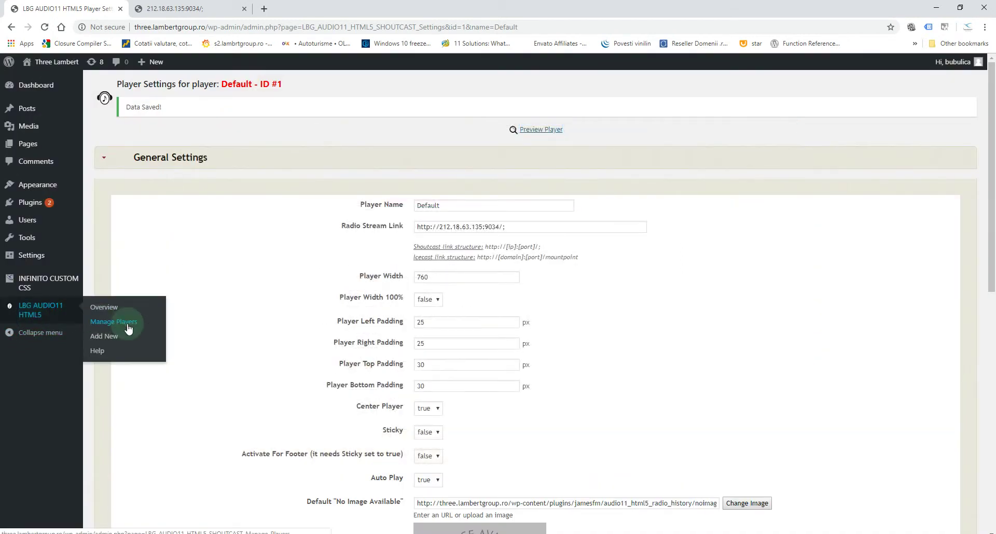
# Copy the Default player's shortcode from the Manage Players list.
pyautogui.click(127, 326)
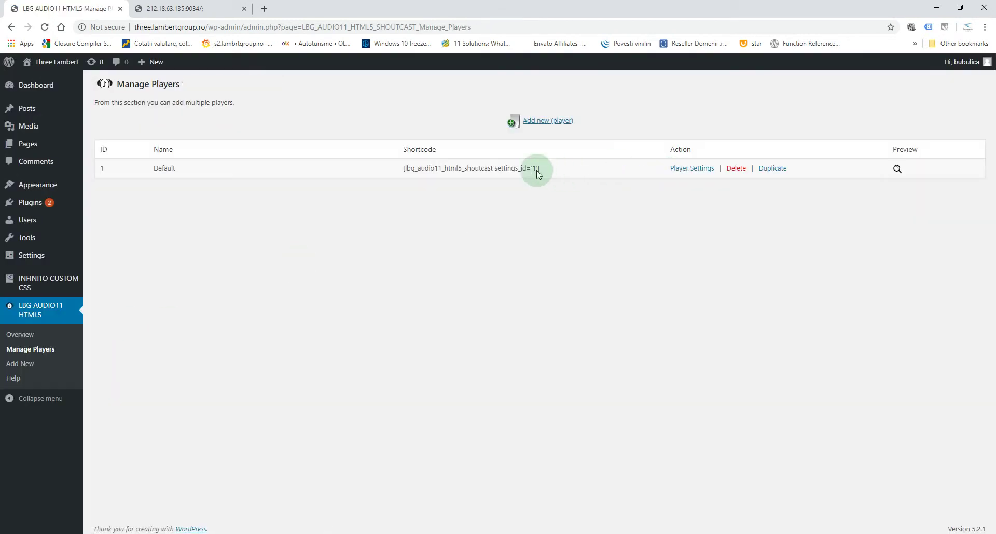
pyautogui.moveTo(537, 170); pyautogui.dragTo(419, 170)
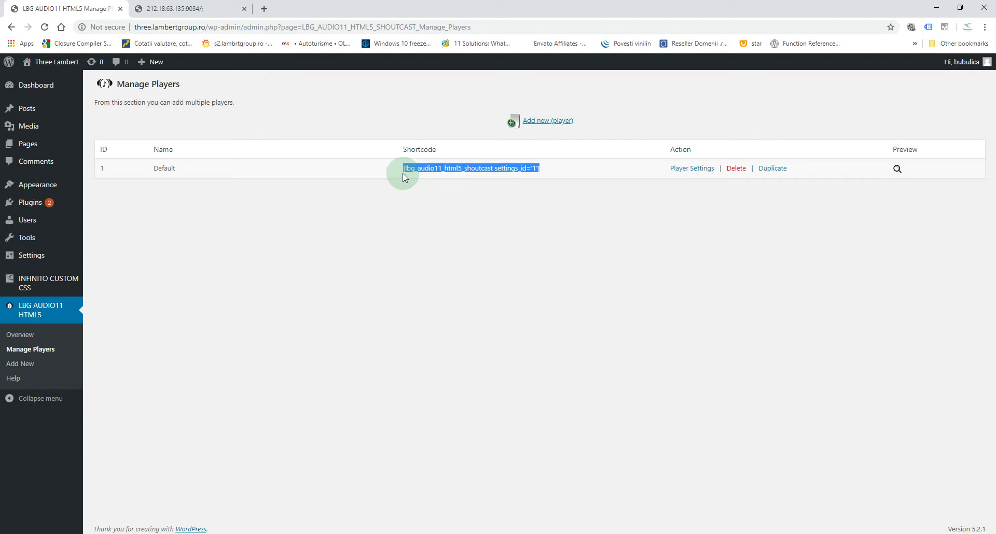
pyautogui.rightClick(404, 174)
pyautogui.click(438, 181)
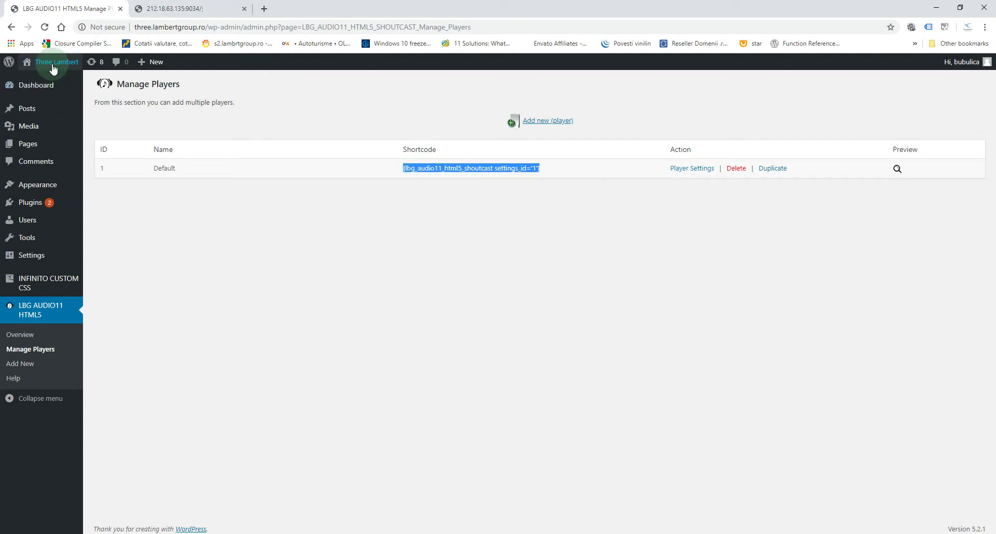
# Open the public site in a new tab and go to the Clever Radio Player page.
pyautogui.middleClick(44, 78)
pyautogui.click(189, 8)
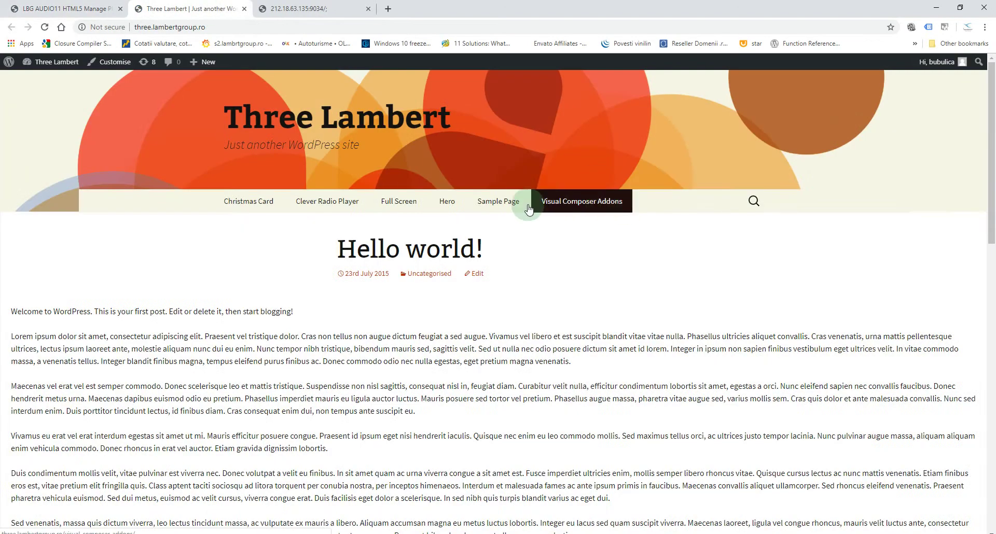
pyautogui.click(349, 211)
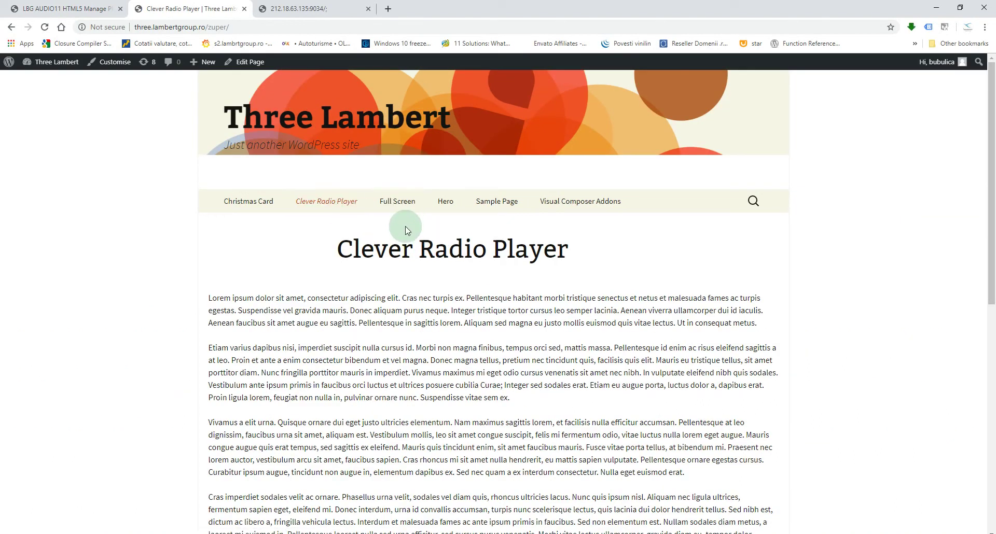
# Paste the player shortcode after the first paragraph of Clever Radio Player, update, and view the page.
pyautogui.click(244, 62)
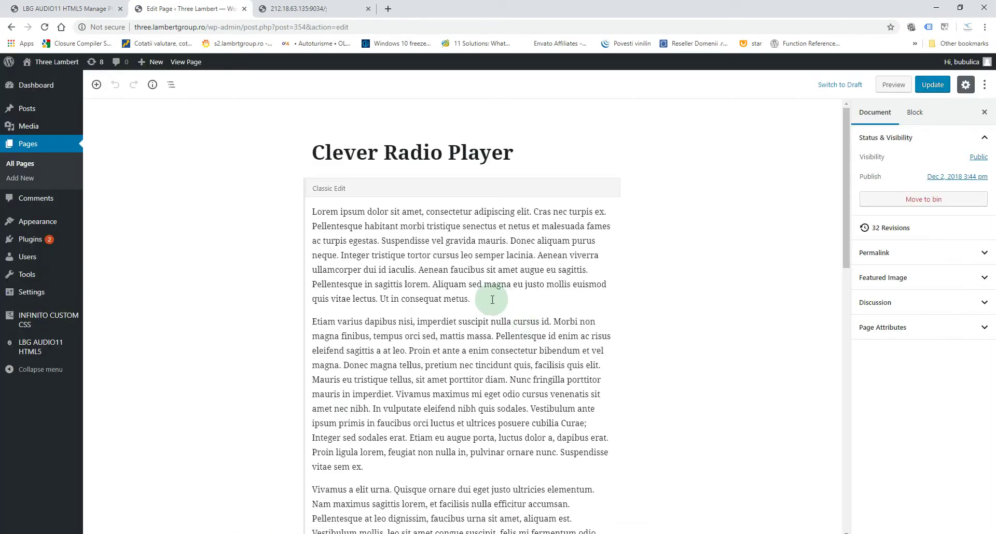
pyautogui.click(500, 300)
pyautogui.click(481, 317)
pyautogui.press('Return')
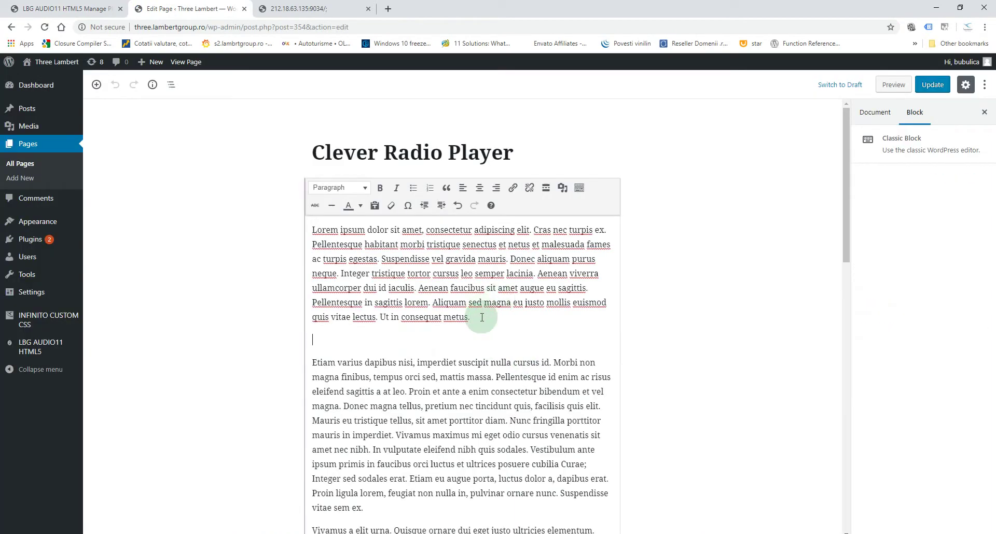
pyautogui.hotkey('ctrl', 'v')
pyautogui.click(932, 85)
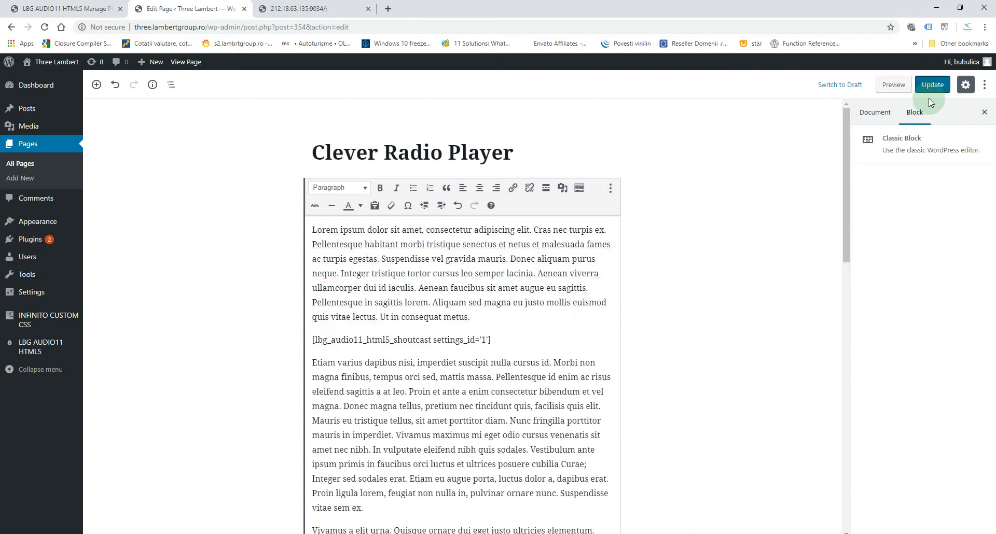
pyautogui.click(186, 62)
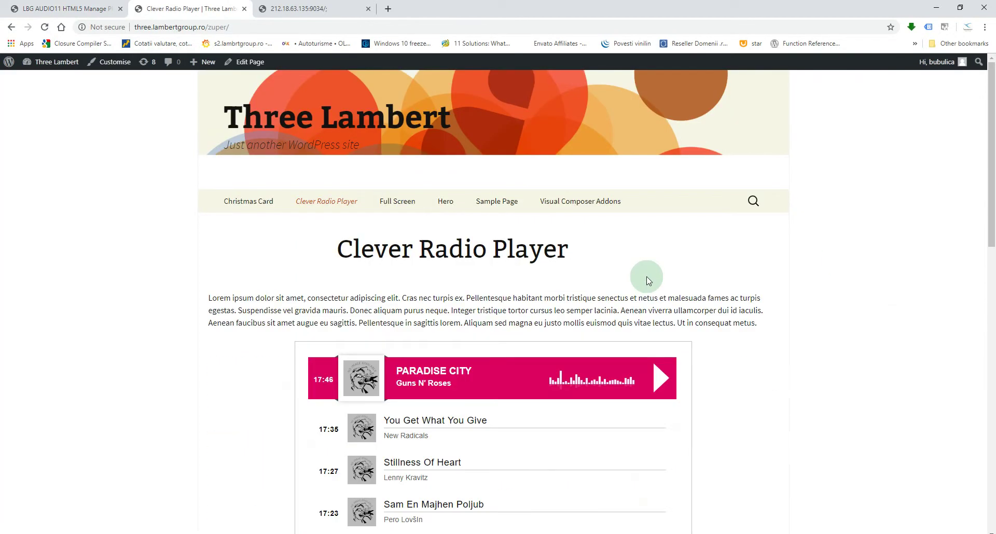
pyautogui.scroll(-3, 647, 280)
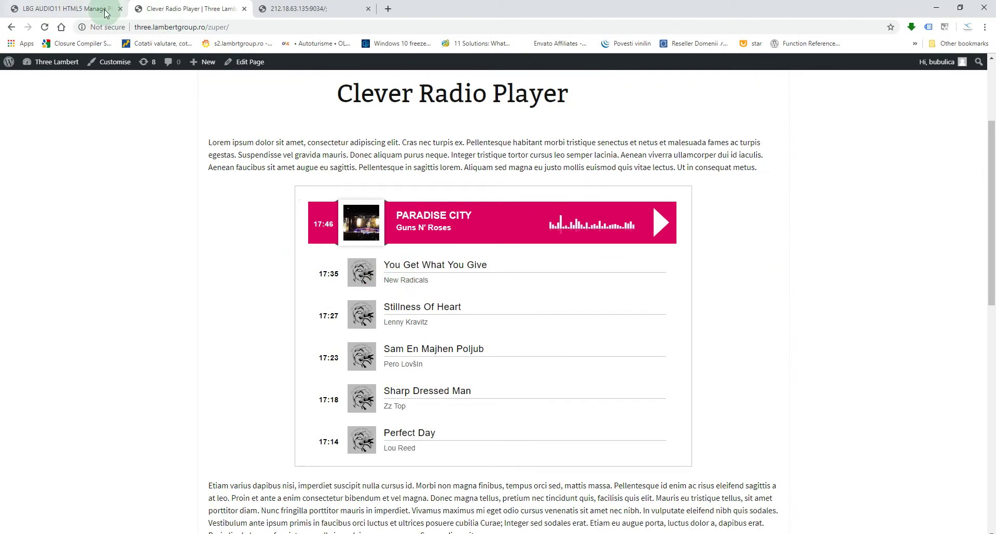
# Reopen the Default player's settings and compare with the player on the site page.
pyautogui.click(51, 9)
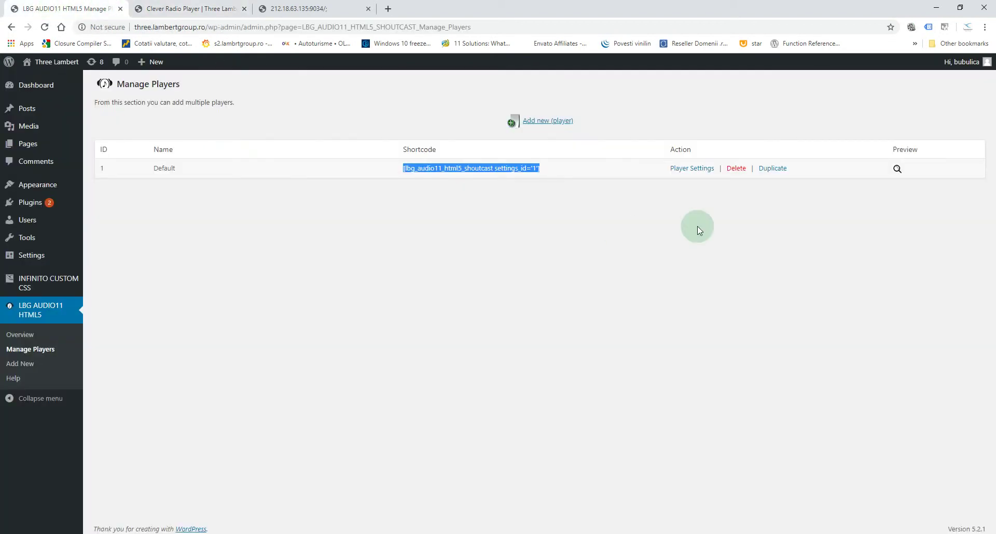
pyautogui.click(694, 169)
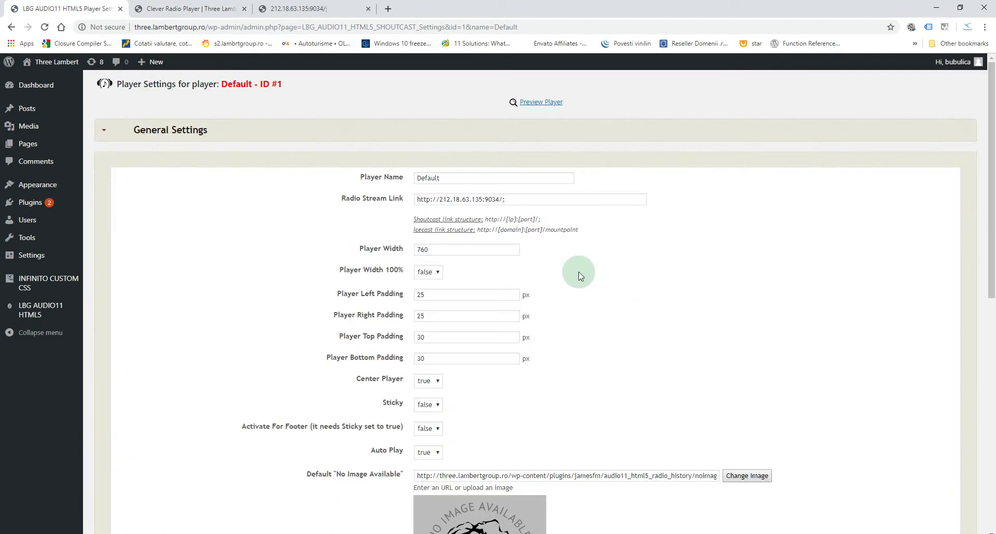
pyautogui.click(166, 8)
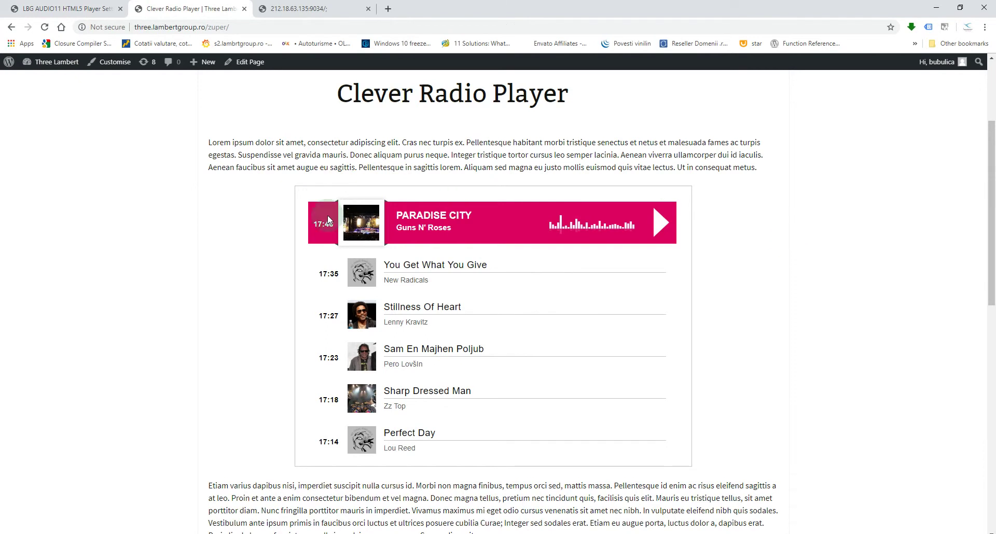
pyautogui.click(68, 8)
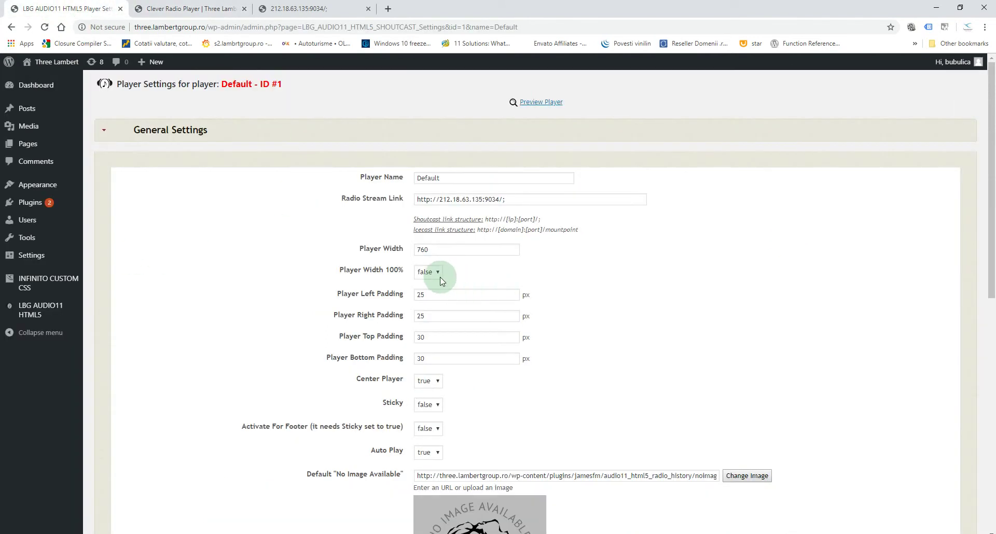
# Set the Default player to full width and save the settings.
pyautogui.click(428, 272)
pyautogui.click(425, 294)
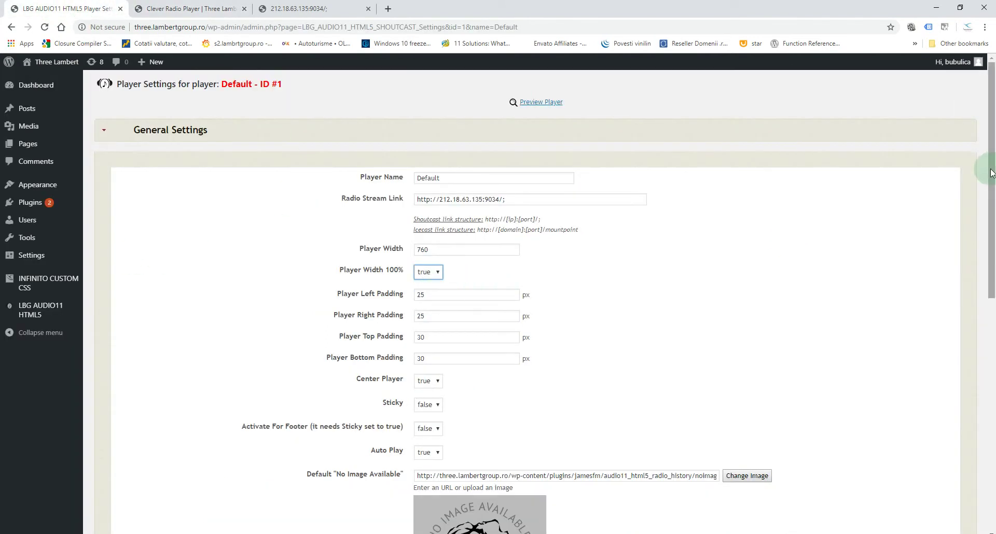
pyautogui.moveTo(991, 173); pyautogui.dragTo(991, 405)
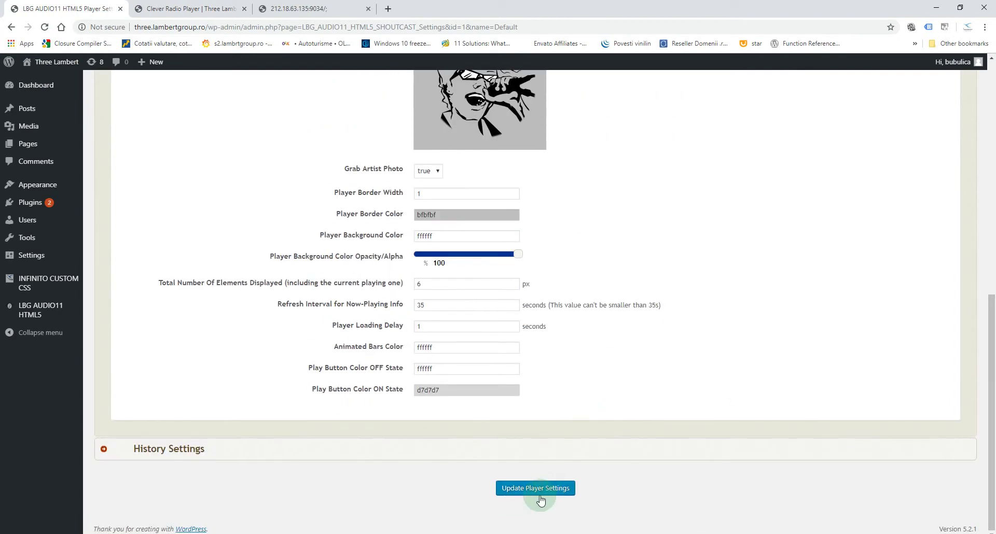
pyautogui.click(171, 9)
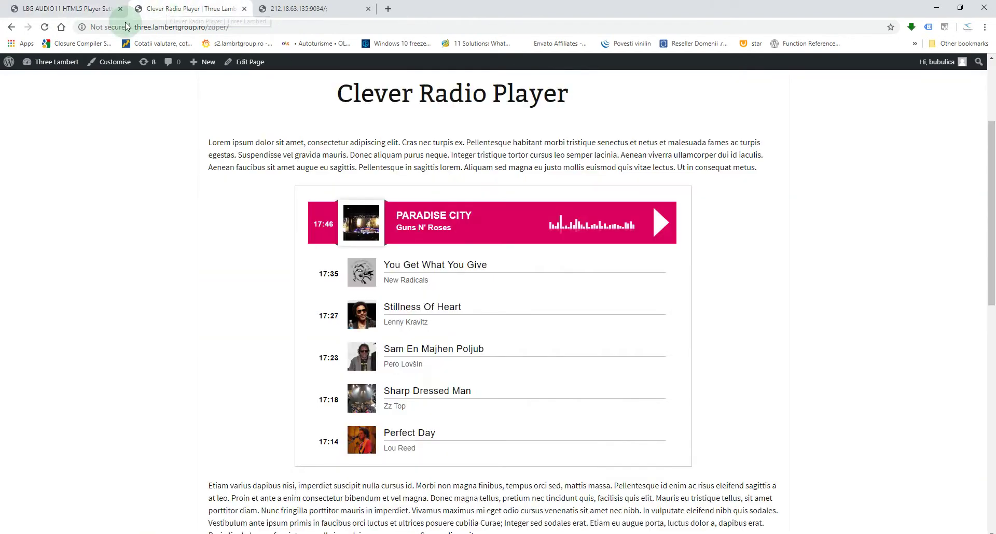
# Reload the Clever Radio Player page and scroll to check the full-width player.
pyautogui.click(45, 31)
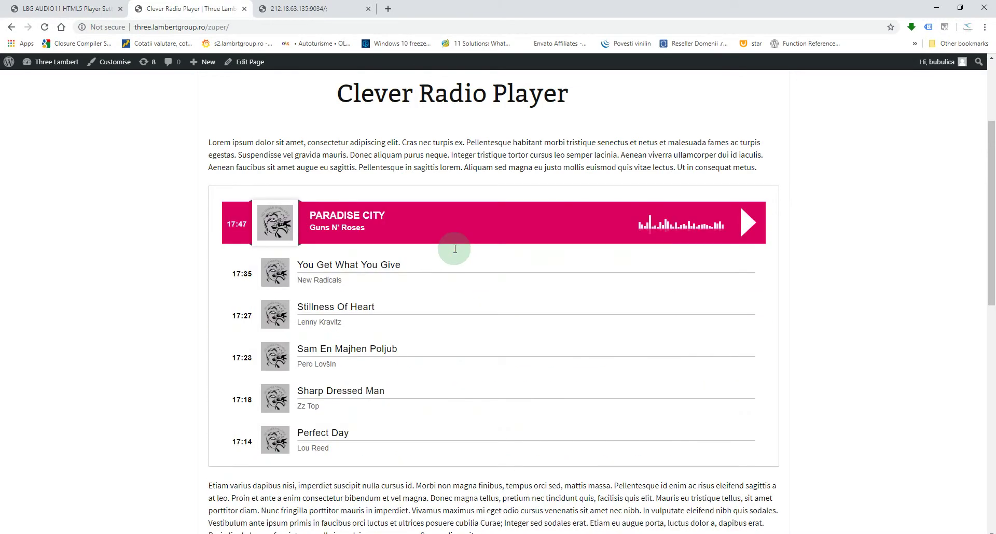
pyautogui.scroll(-2, 280, 171)
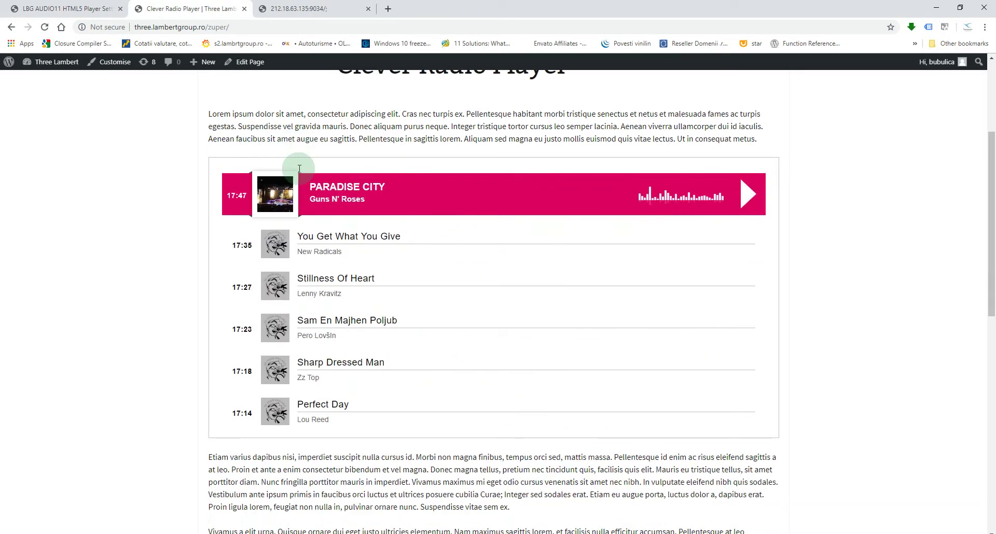
pyautogui.scroll(1, 306, 173)
pyautogui.scroll(1, 300, 166)
pyautogui.scroll(-4, 317, 197)
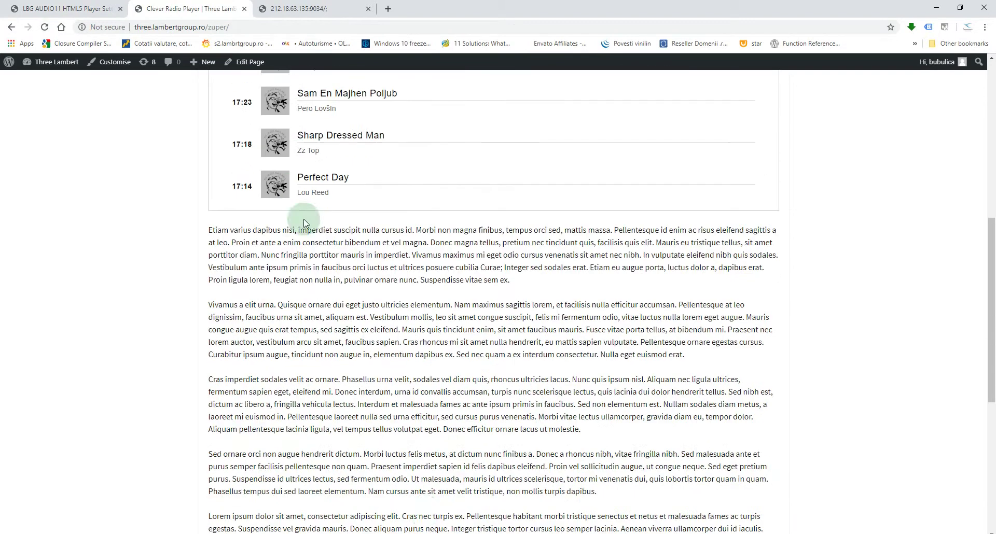
pyautogui.scroll(4, 423, 493)
# Set the Default player's Sticky option to true and save the settings.
pyautogui.click(30, 9)
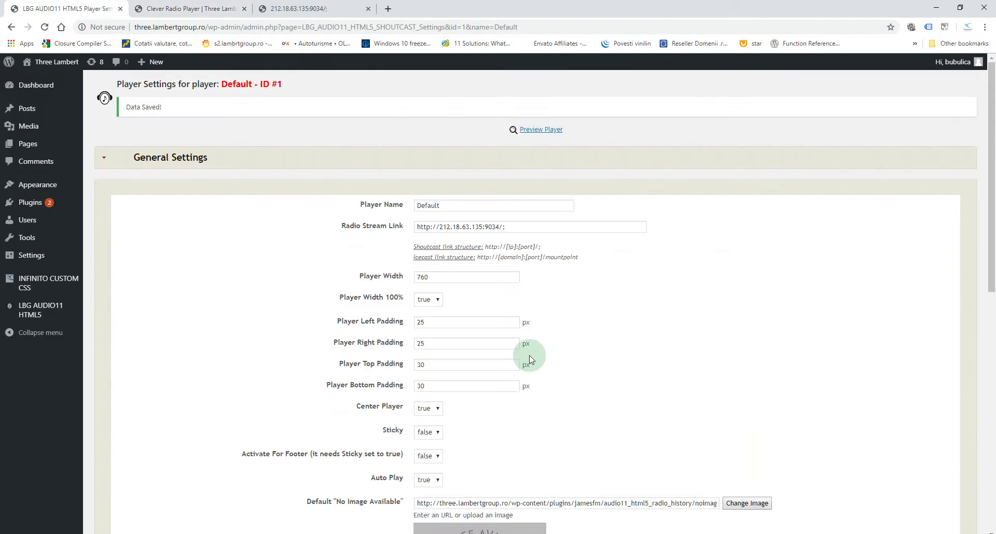
pyautogui.scroll(-2, 519, 410)
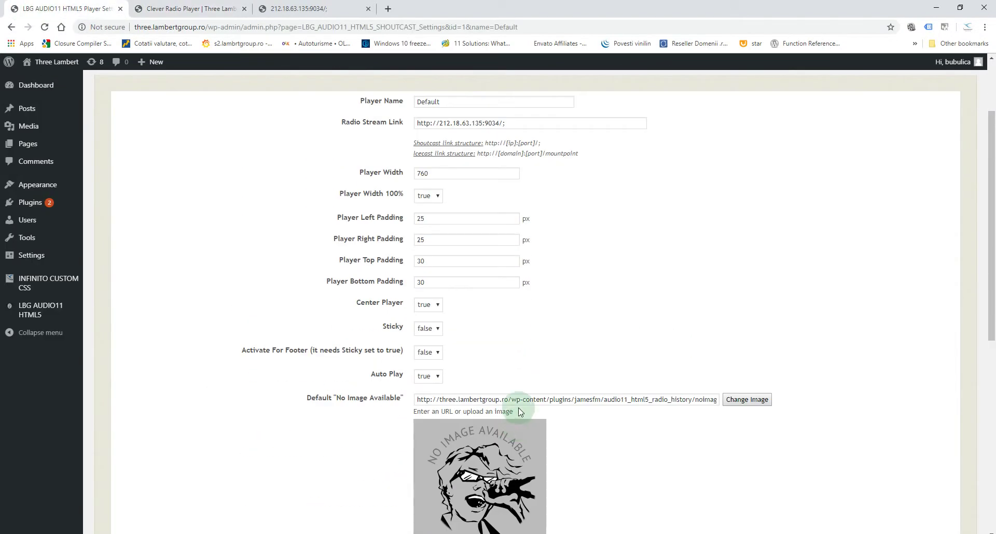
pyautogui.click(428, 329)
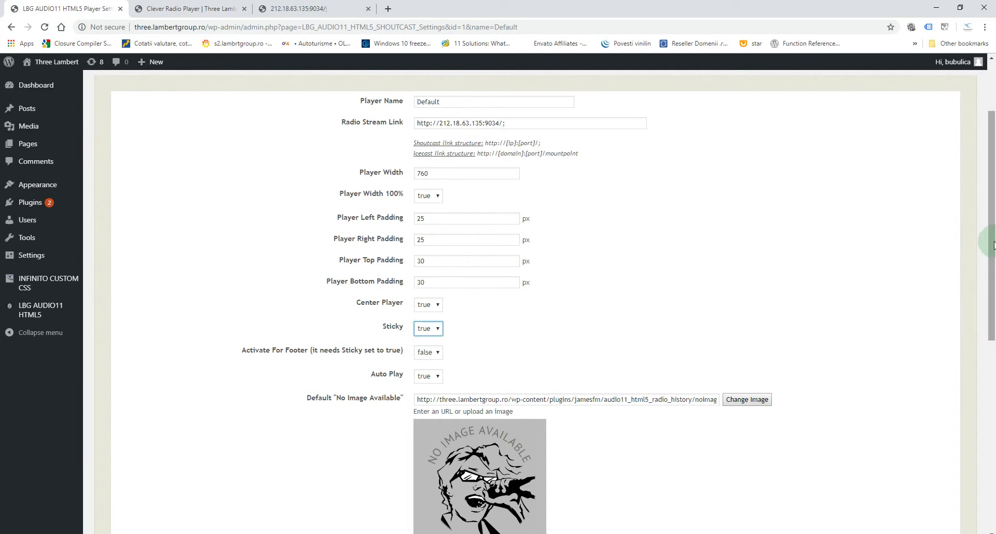
pyautogui.moveTo(992, 226); pyautogui.dragTo(992, 416)
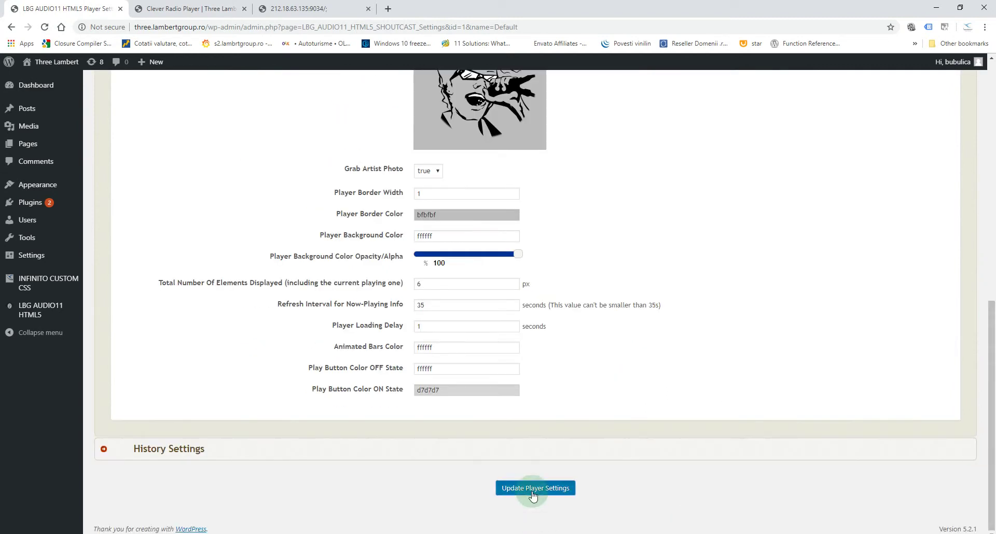
pyautogui.click(533, 488)
# Reload the Clever Radio Player page to see the sticky player pinned over the content.
pyautogui.click(187, 8)
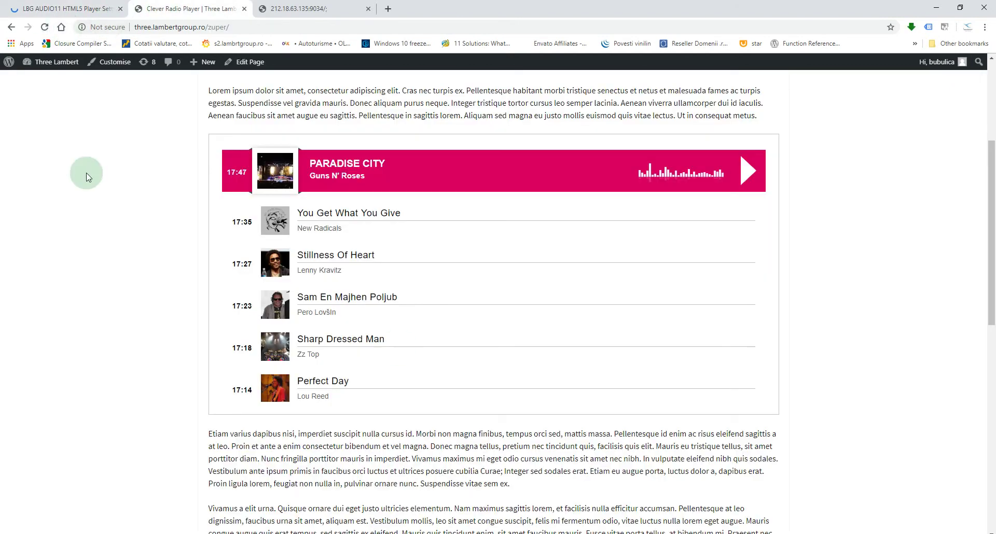
pyautogui.click(44, 27)
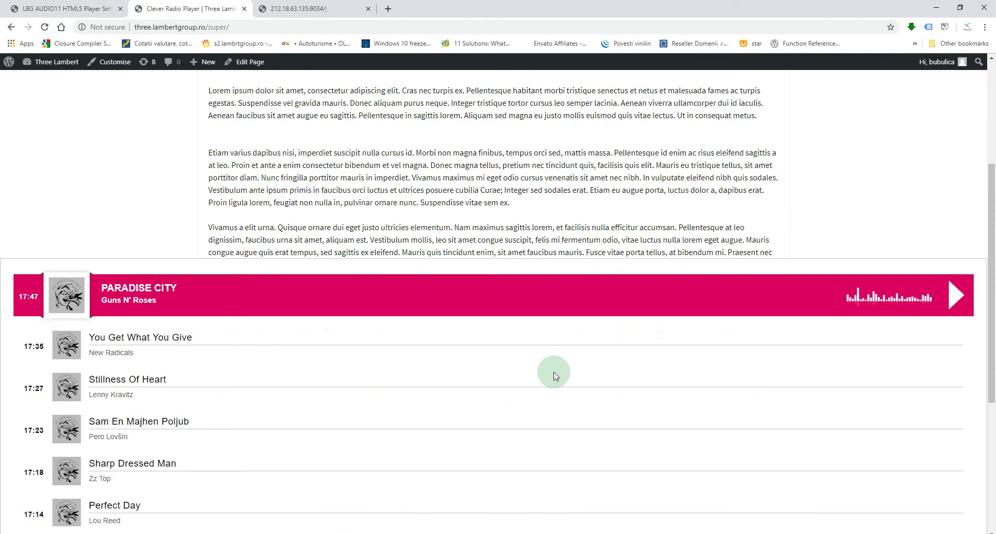
pyautogui.scroll(5, 554, 373)
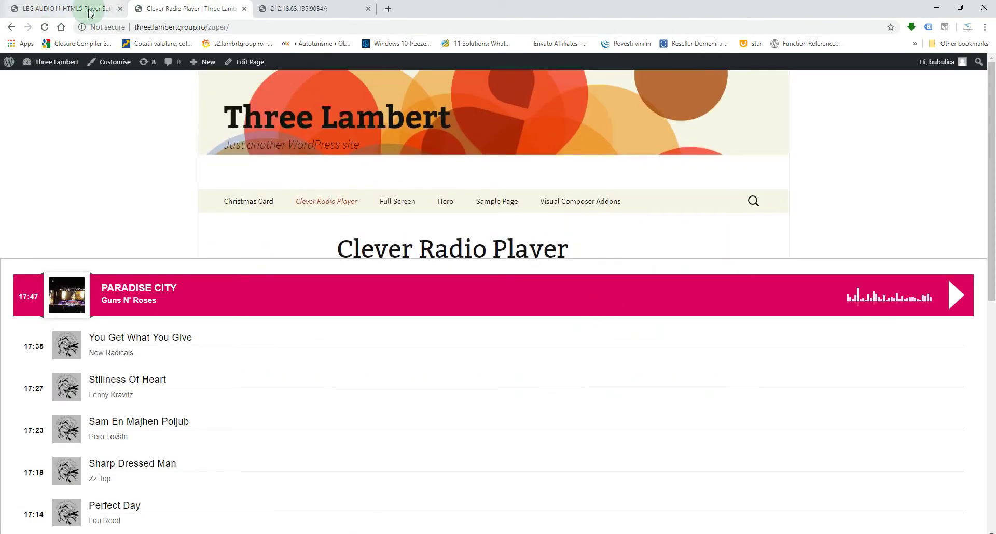
# Set Total Number Of Elements Displayed to 1 and save the player settings.
pyautogui.click(90, 12)
pyautogui.scroll(-6, 545, 338)
pyautogui.scroll(-3, 549, 344)
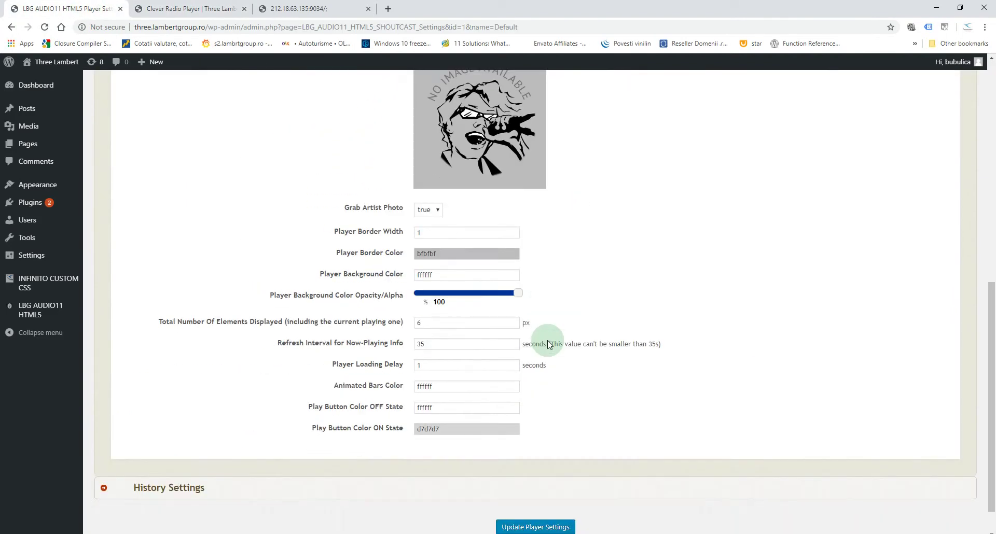
pyautogui.click(182, 488)
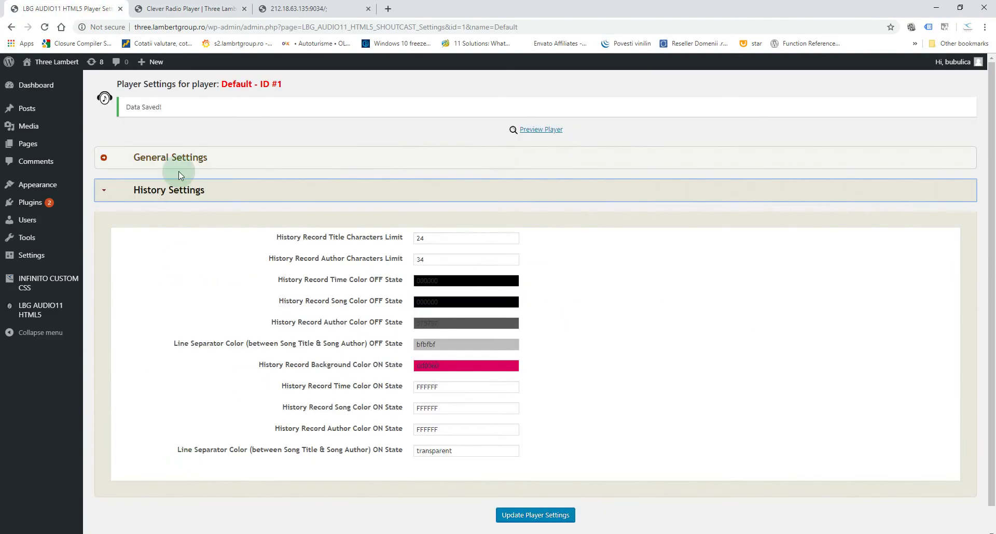
pyautogui.click(166, 159)
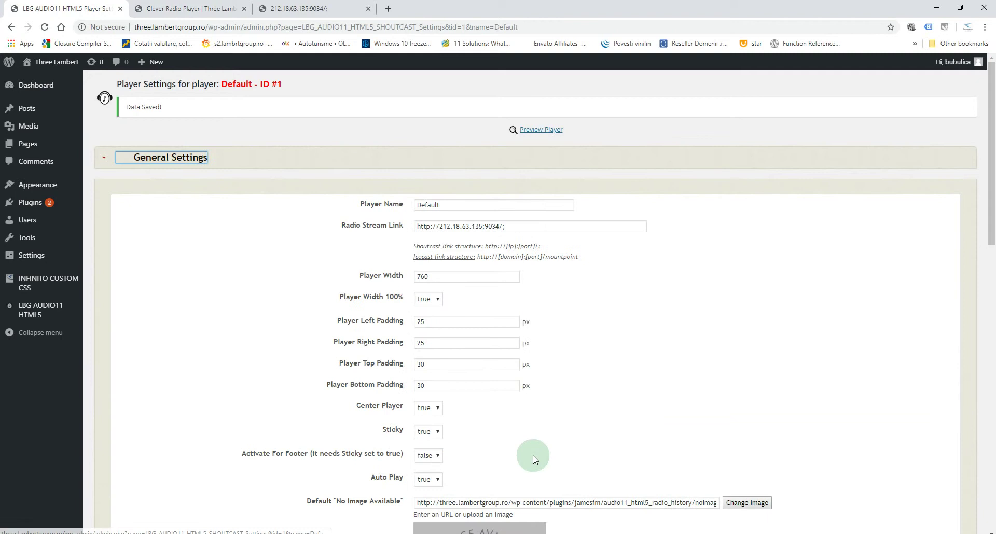
pyautogui.scroll(-4, 534, 461)
pyautogui.scroll(-6, 530, 463)
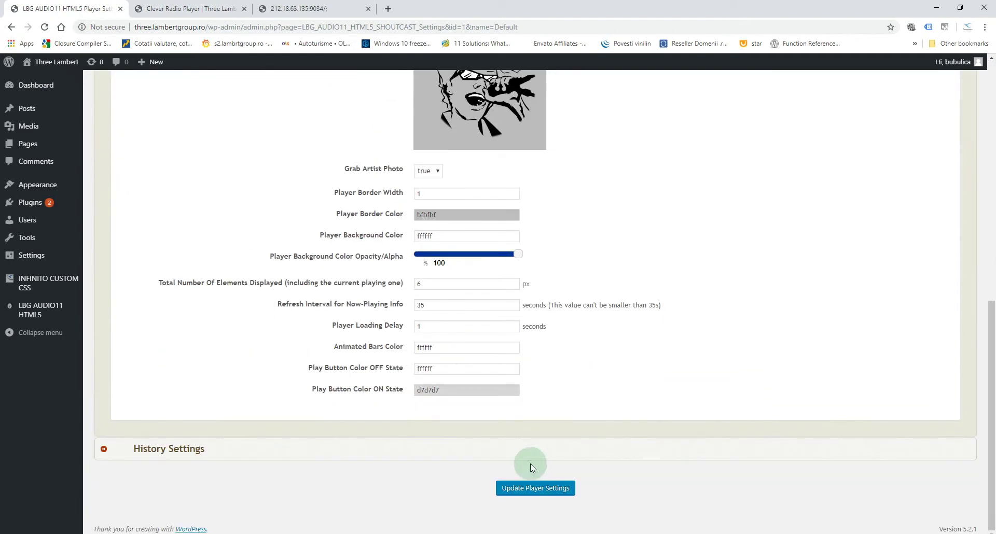
pyautogui.click(380, 285)
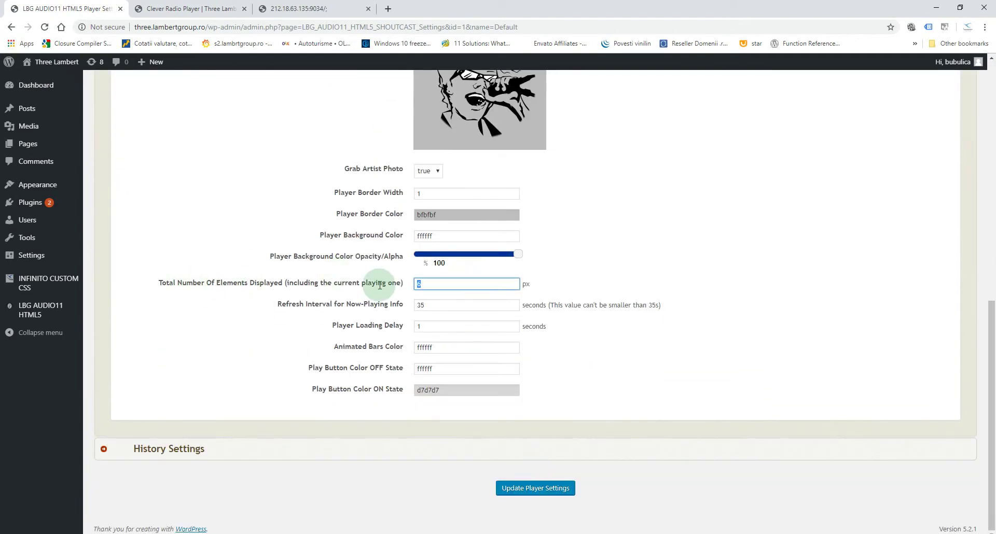
pyautogui.write('1')
pyautogui.click(565, 490)
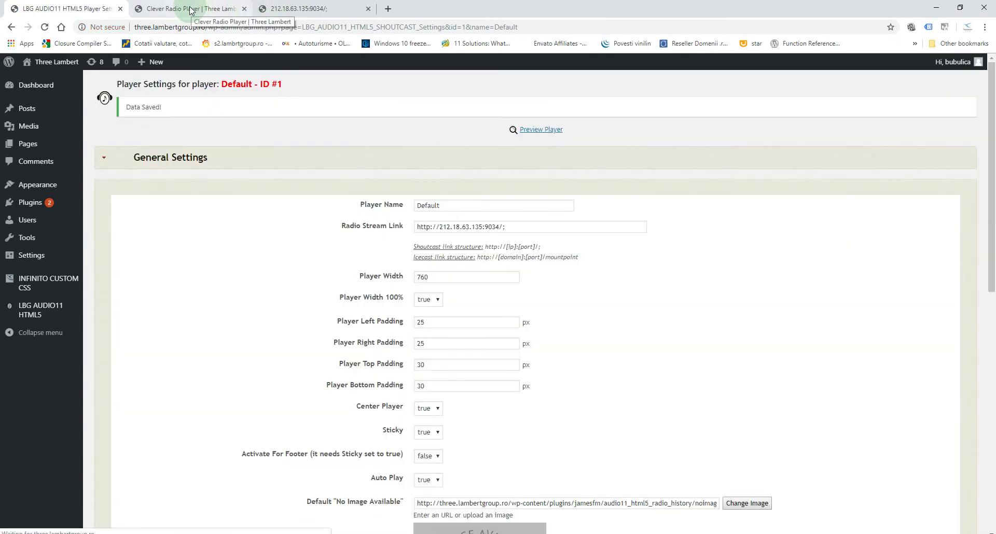
# Reload the Clever Radio Player page to see the single-song footer bar.
pyautogui.click(193, 10)
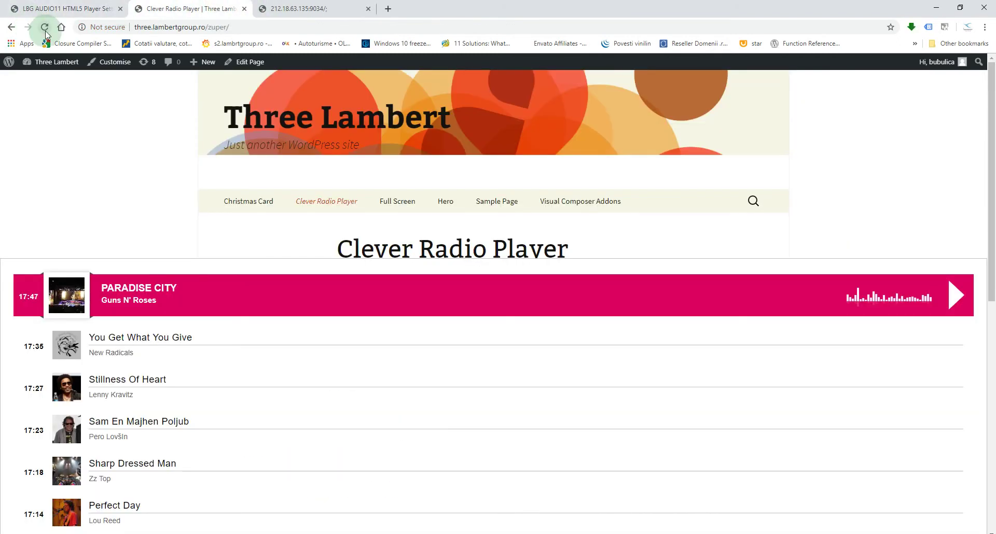
pyautogui.click(44, 27)
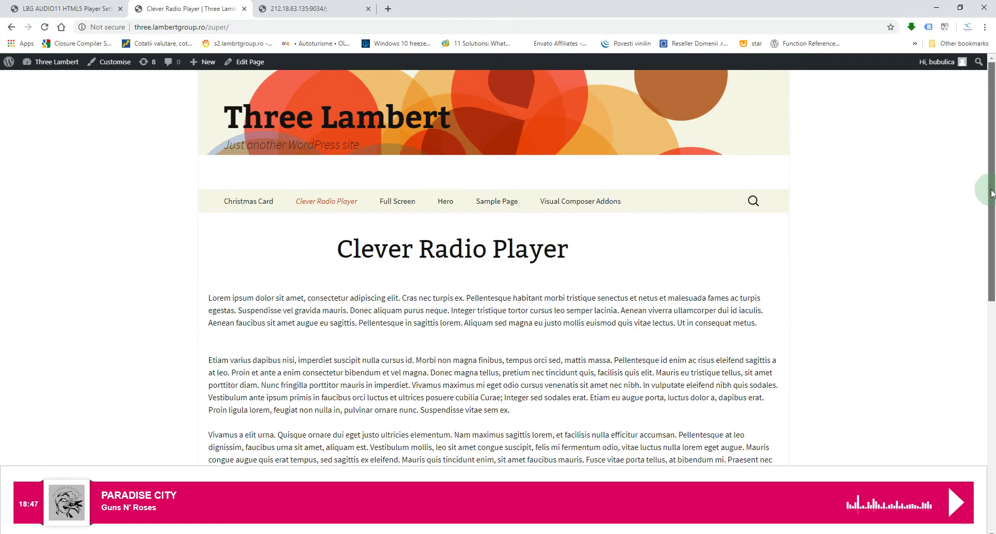
pyautogui.moveTo(991, 190)
pyautogui.mouseDown()
pyautogui.moveTo(993, 447)
pyautogui.moveTo(994, 174)
pyautogui.mouseUp()
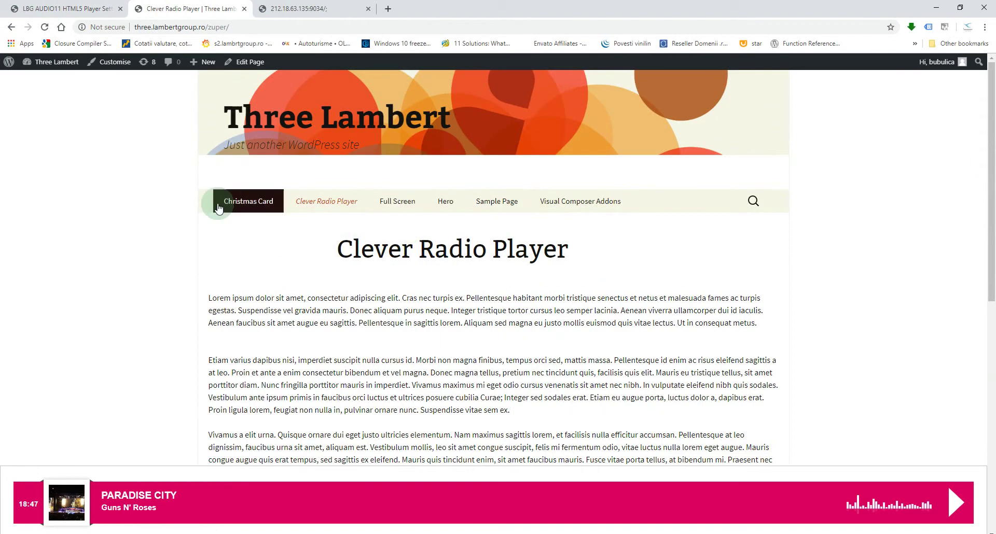
# Check the player on the Full Screen page, then find Activate For Footer (still false) in settings.
pyautogui.click(393, 206)
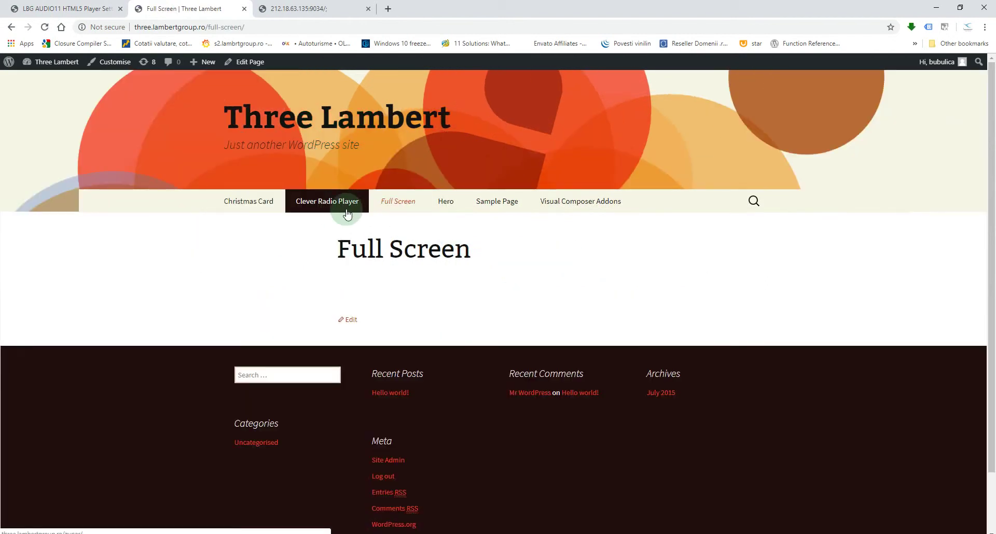
pyautogui.click(324, 208)
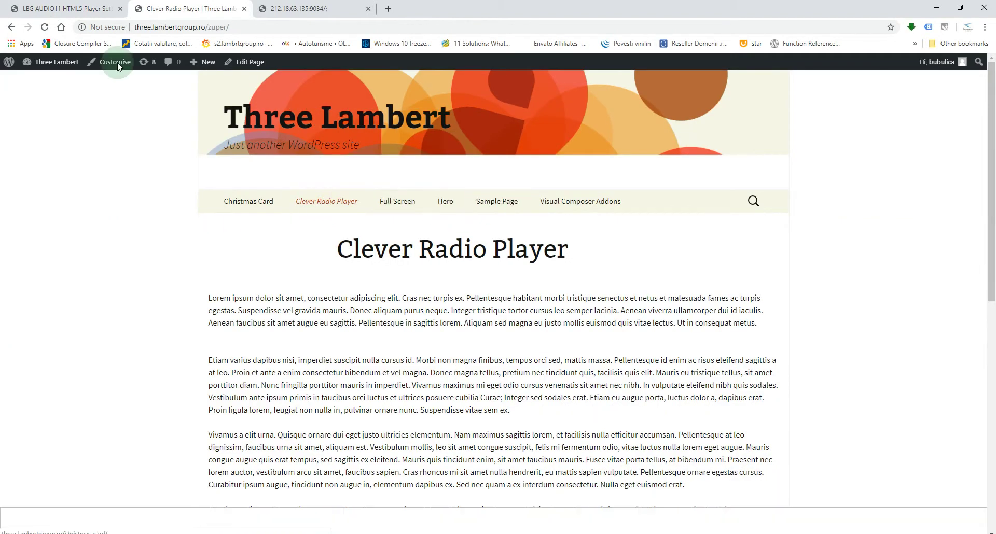
pyautogui.click(73, 9)
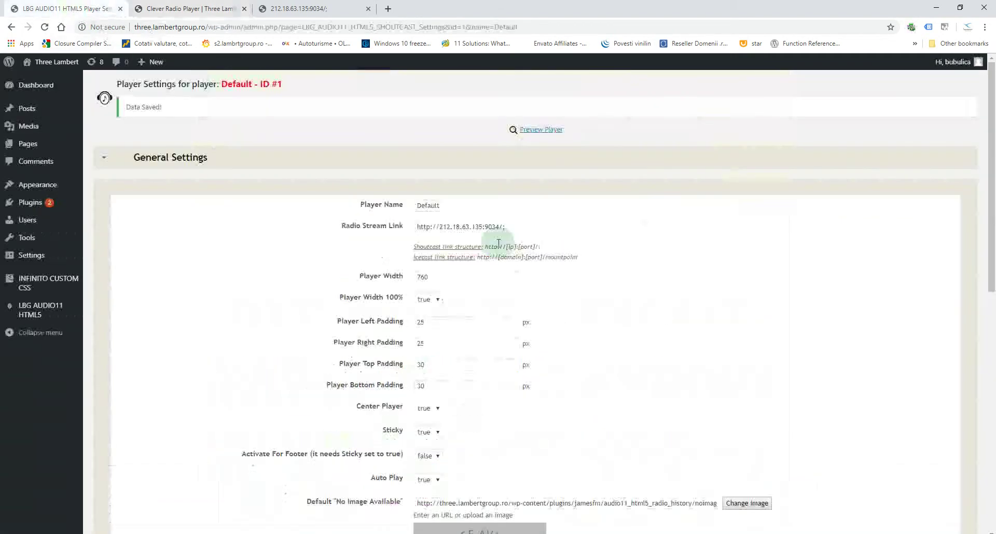
pyautogui.scroll(-1, 558, 270)
pyautogui.scroll(-2, 560, 273)
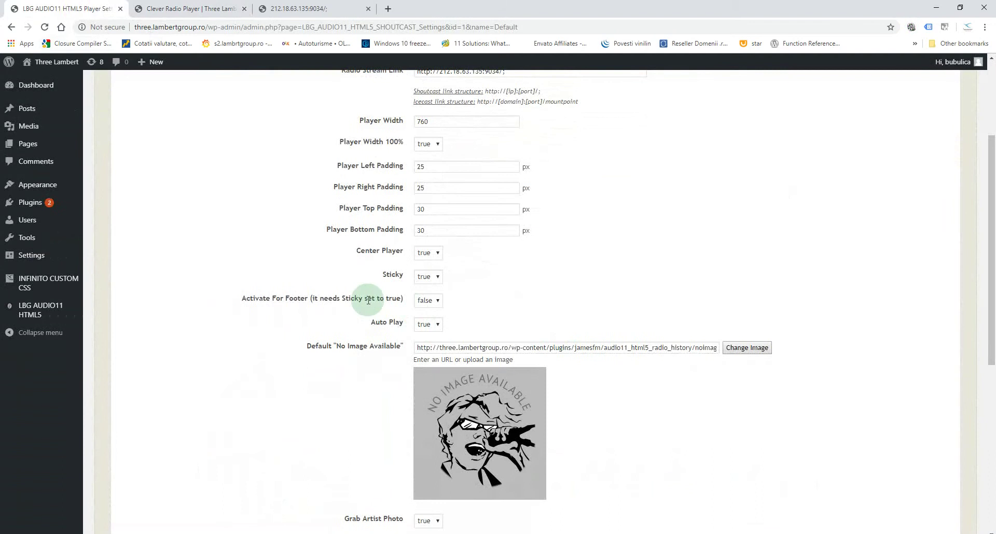
pyautogui.moveTo(255, 298); pyautogui.dragTo(319, 299)
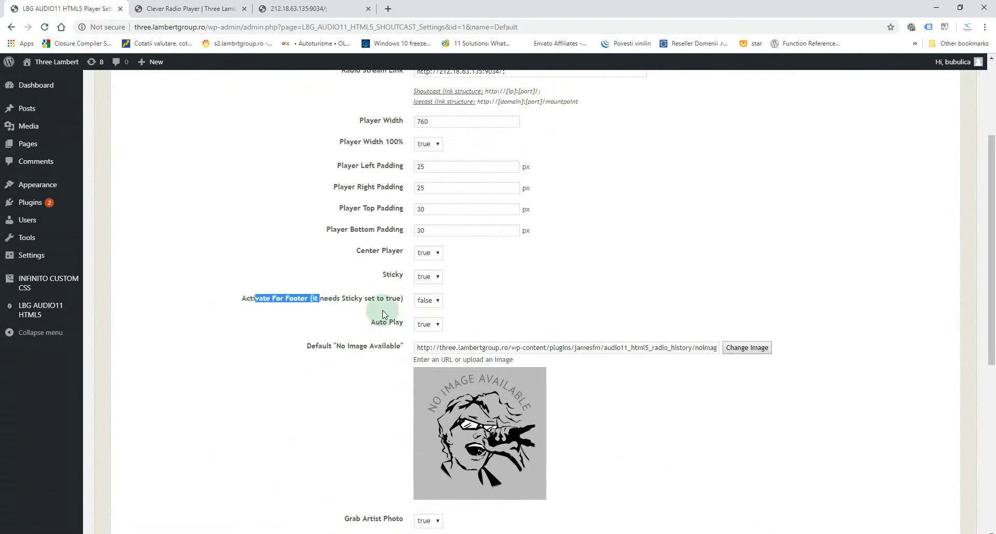
# Delete the [lbg_audio11_html5_shoutcast] shortcode from the Clever Radio Player page and update it.
pyautogui.click(197, 10)
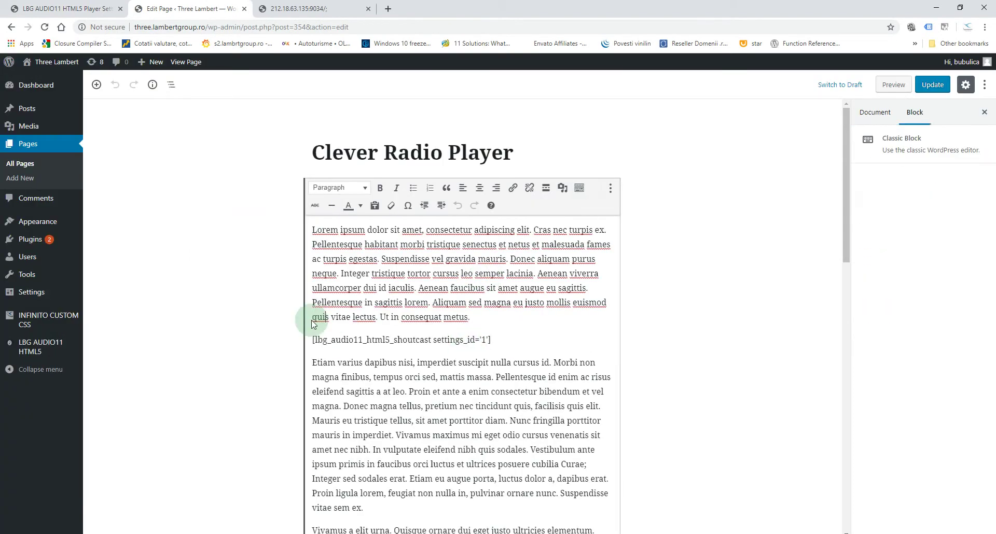
pyautogui.moveTo(547, 353); pyautogui.dragTo(313, 338)
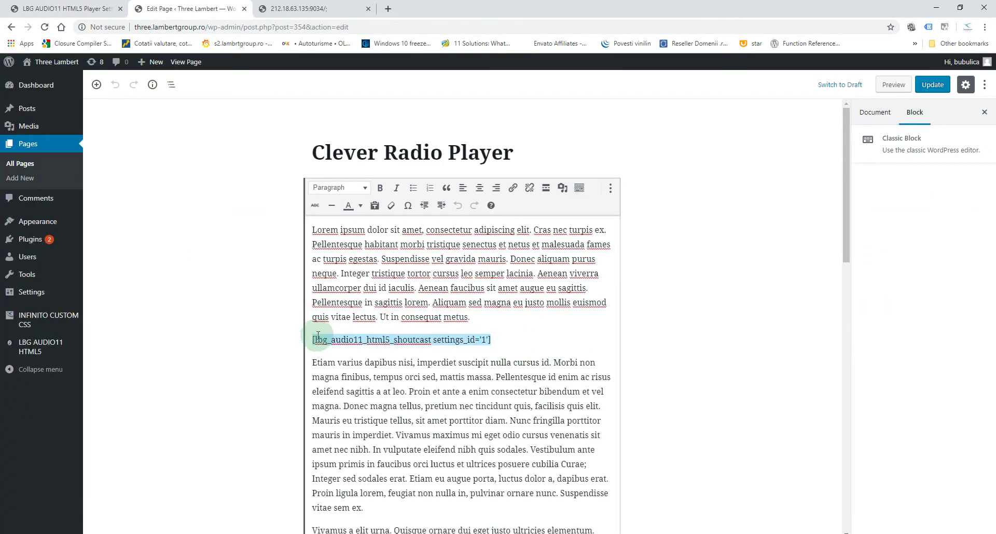
pyautogui.press('Delete')
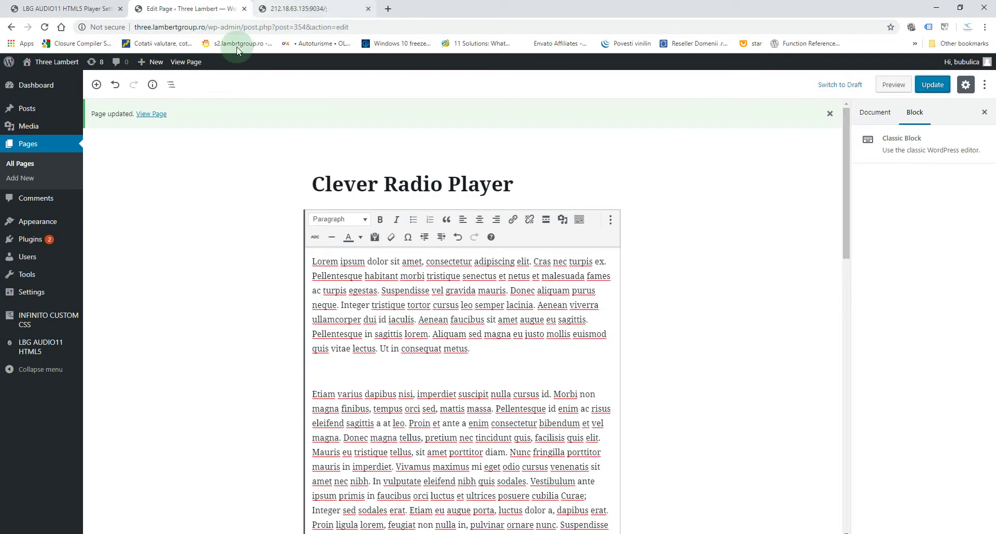
pyautogui.click(187, 62)
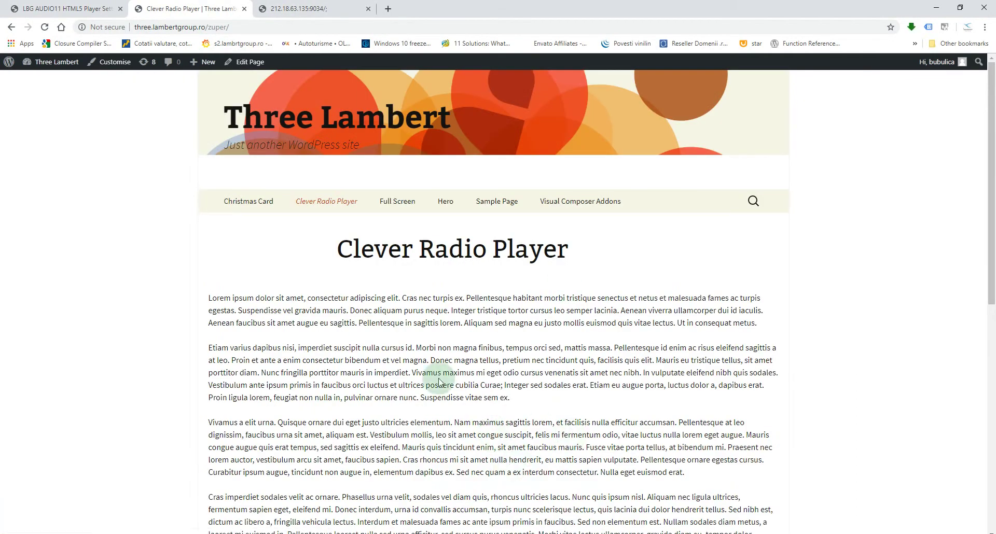
# Set Activate For Footer to true in the player settings and save them.
pyautogui.click(82, 9)
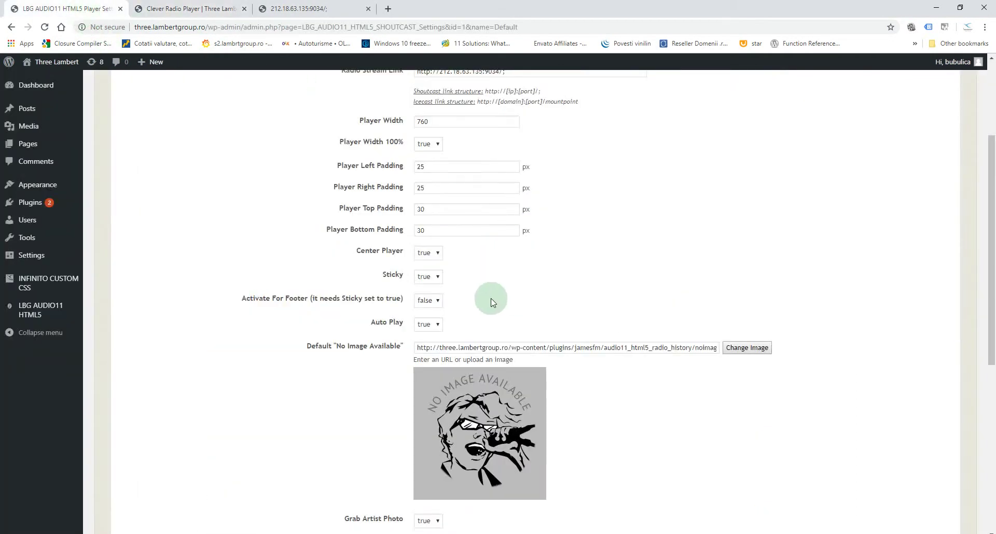
pyautogui.click(437, 300)
pyautogui.click(431, 317)
pyautogui.scroll(-7, 818, 325)
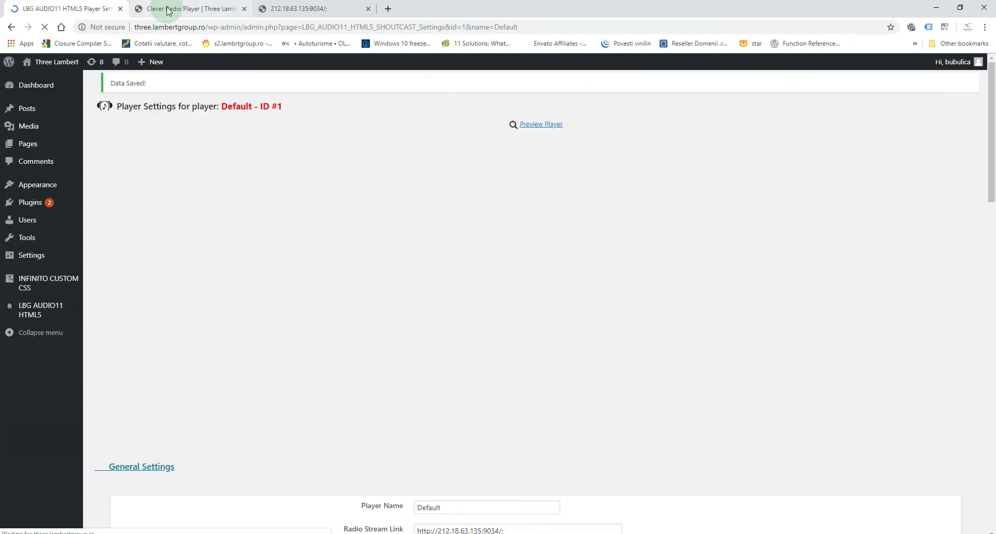
pyautogui.click(168, 10)
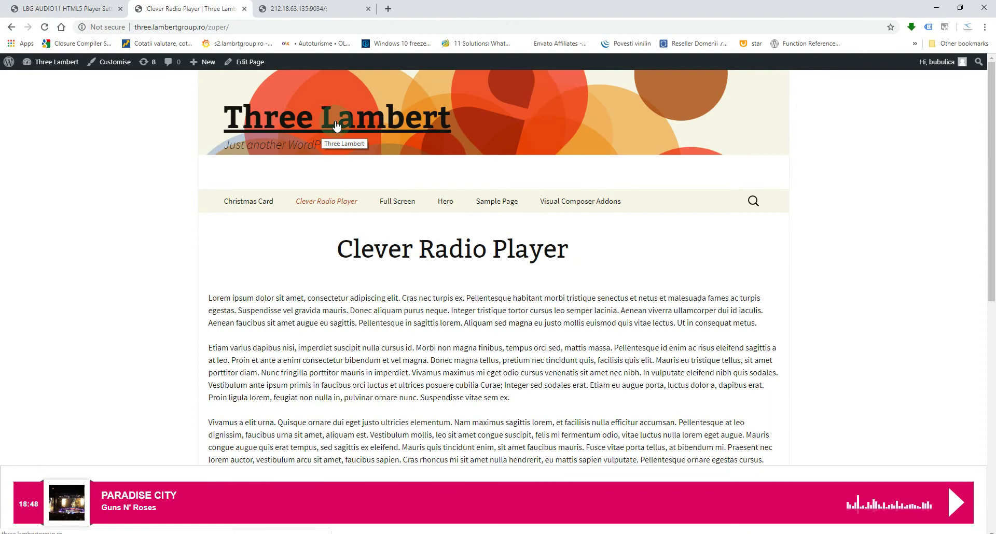
# Open the Visual Composer Addons page and scroll to confirm the Paradise City footer player.
pyautogui.click(564, 208)
pyautogui.scroll(-1, 374, 268)
pyautogui.scroll(-3, 373, 267)
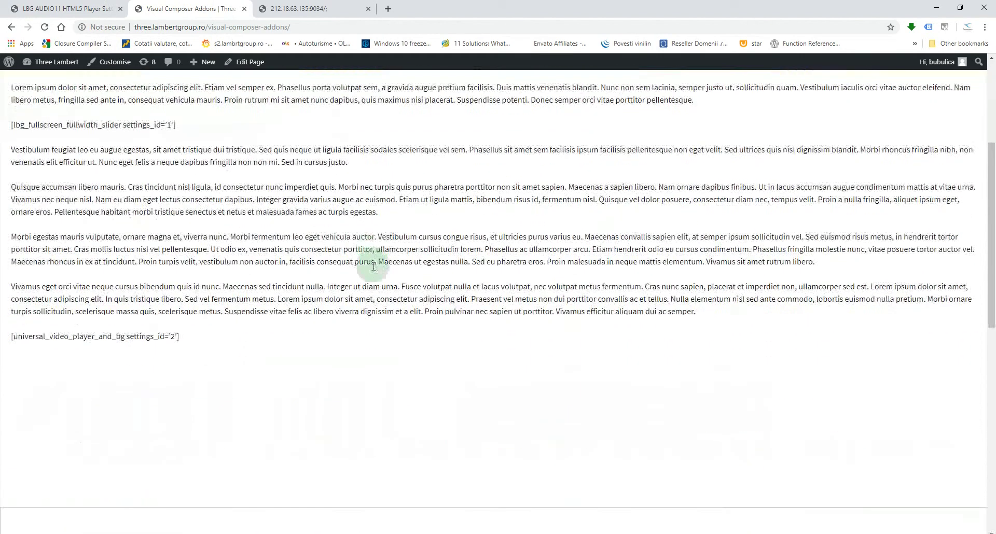
pyautogui.scroll(-4, 373, 268)
pyautogui.scroll(4, 373, 268)
pyautogui.scroll(4, 373, 267)
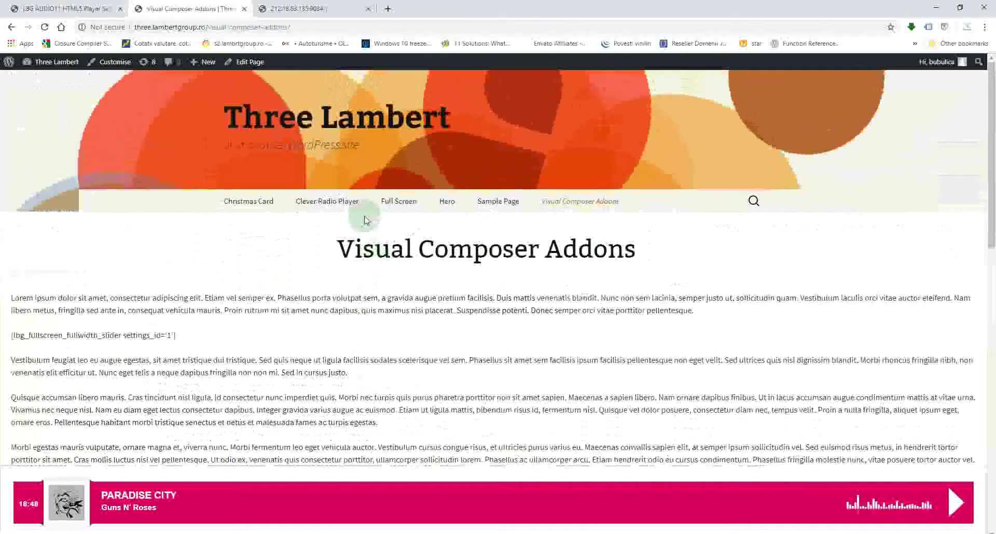